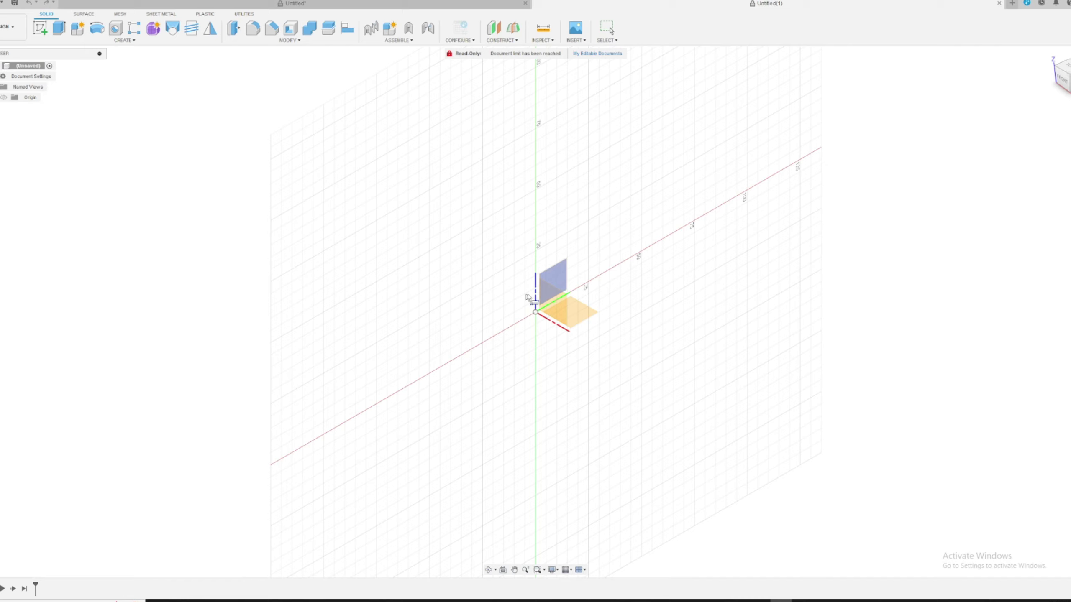
# Sketch a 50 × 50 mm square on a base plane and extrude it 50 mm into a cube.
pyautogui.click(543, 297)
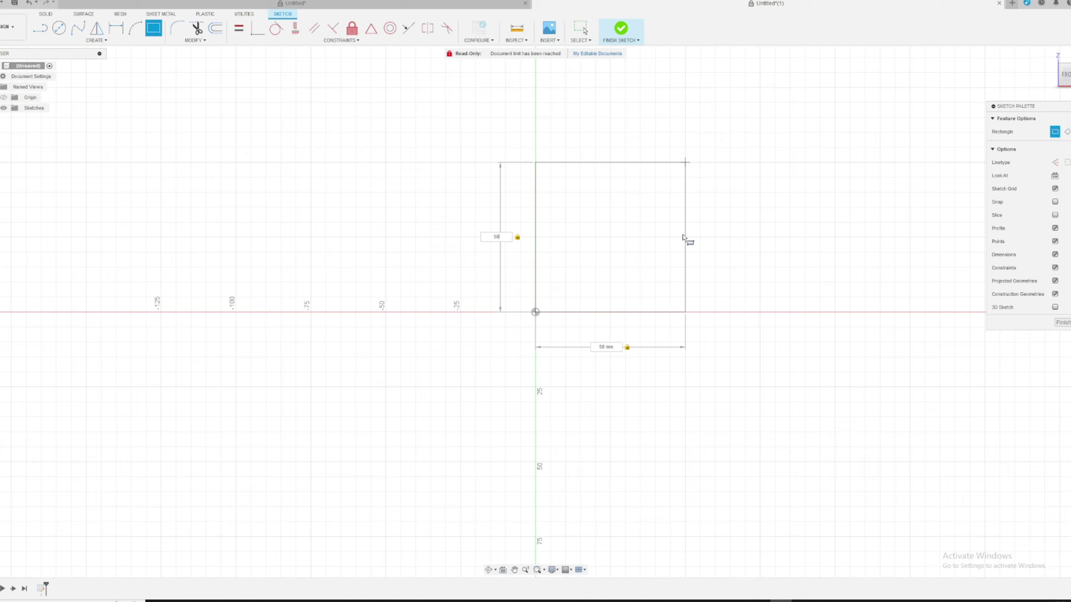
pyautogui.write('e50')
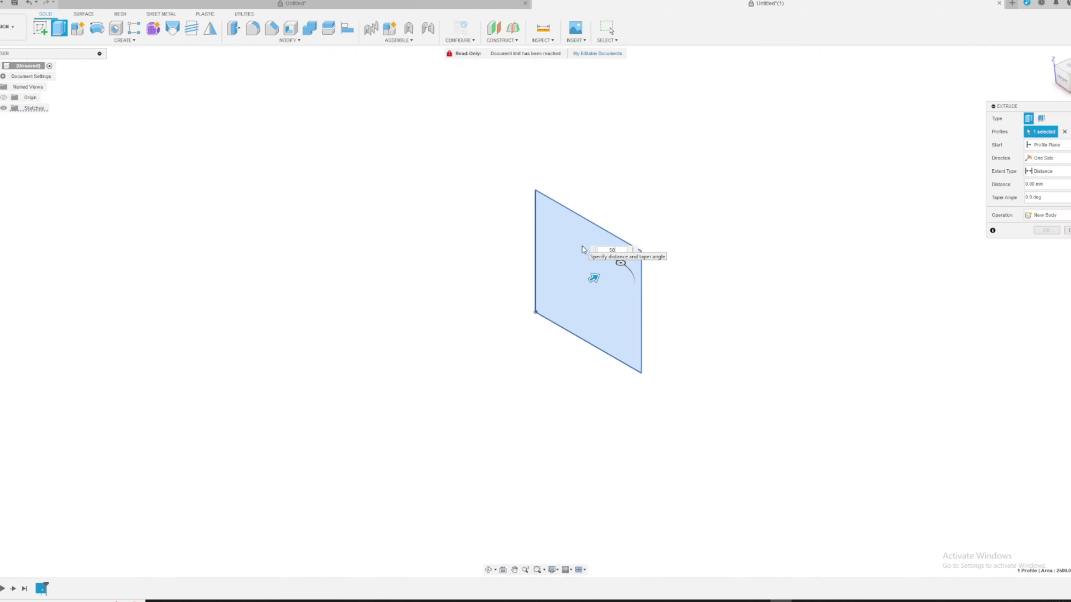
pyautogui.press('Return')
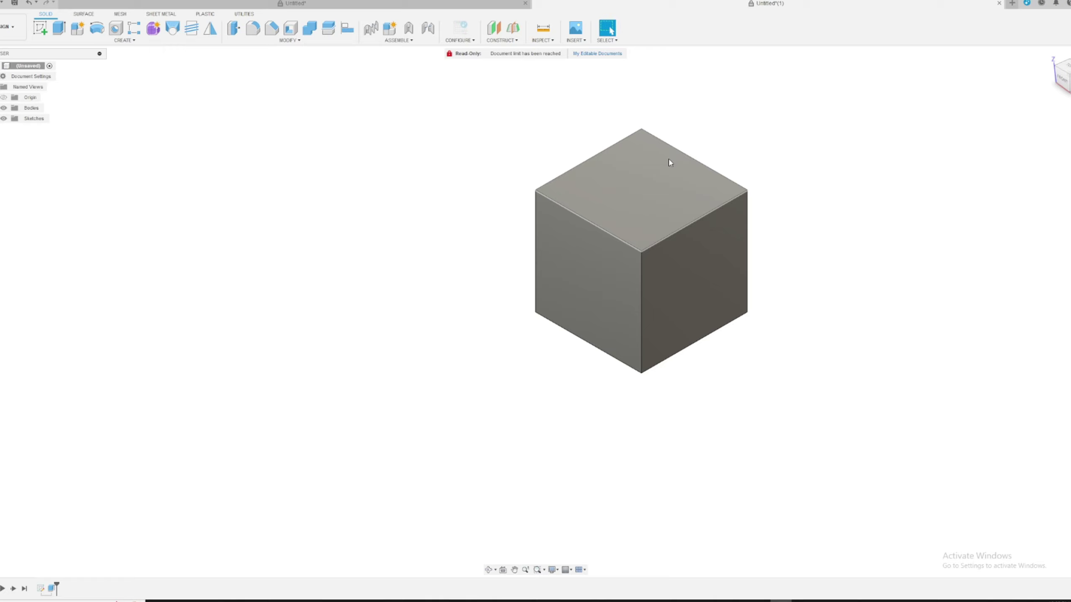
# Sketch a diagonal line on the cube's front face from the top-left to the bottom-right corner.
pyautogui.press('c')
pyautogui.click(581, 244)
pyautogui.press('l')
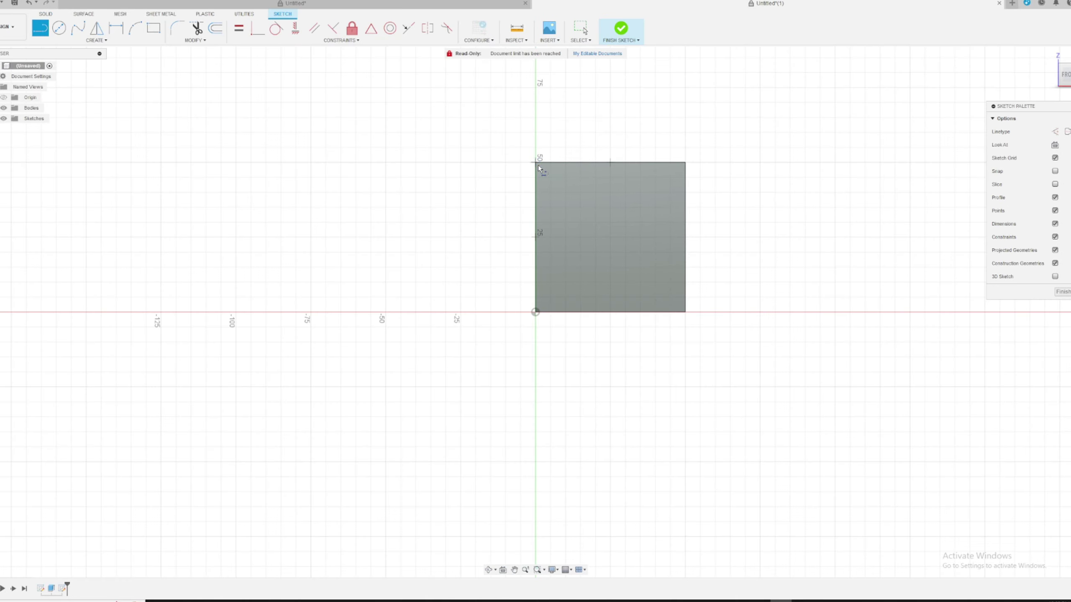
pyautogui.click(536, 162)
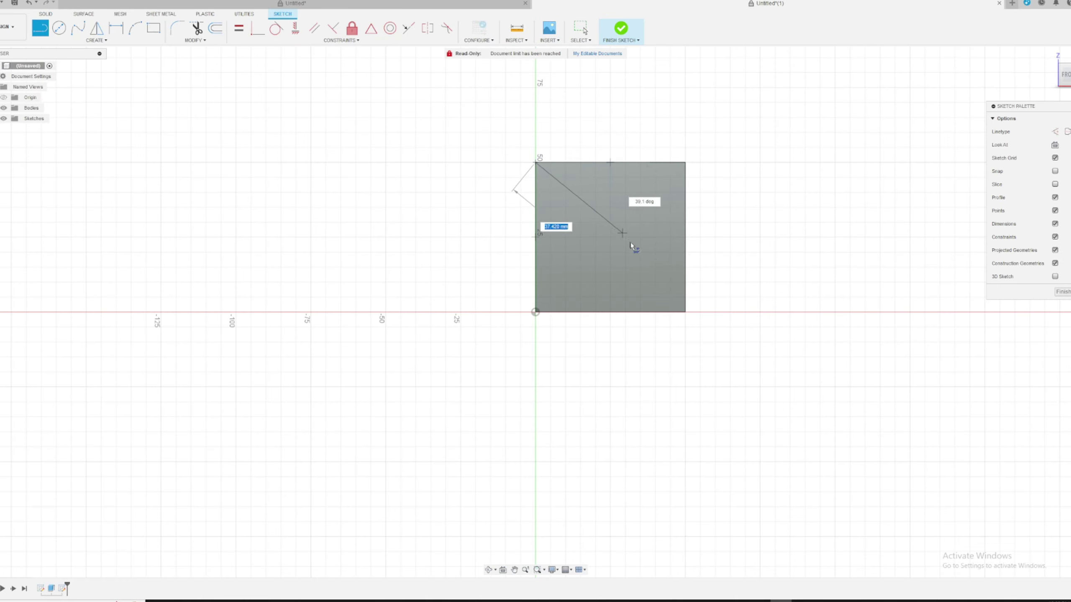
pyautogui.click(686, 315)
pyautogui.press('Escape')
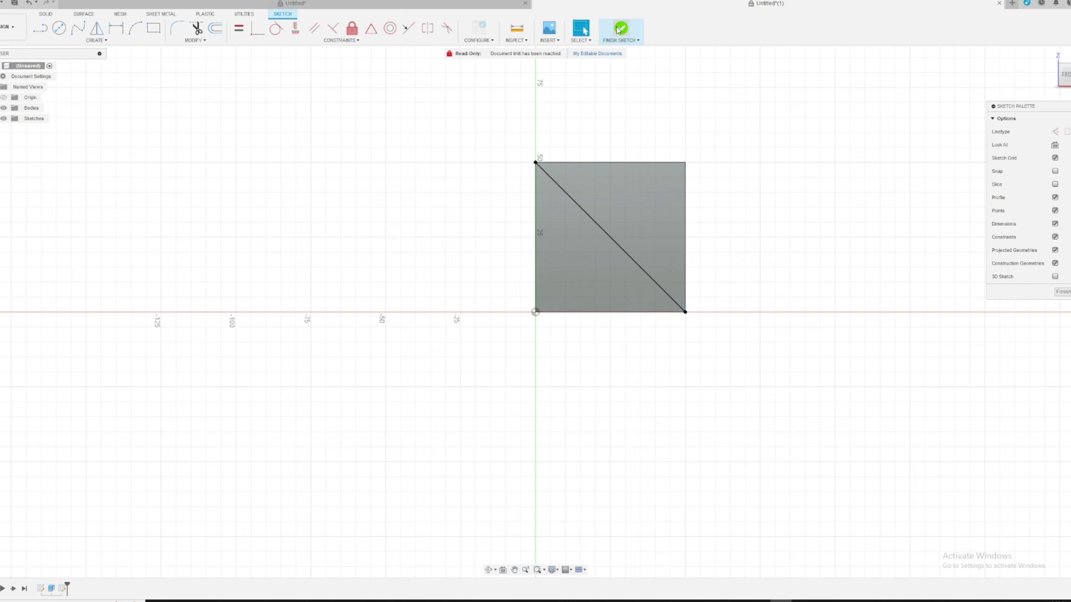
pyautogui.click(618, 36)
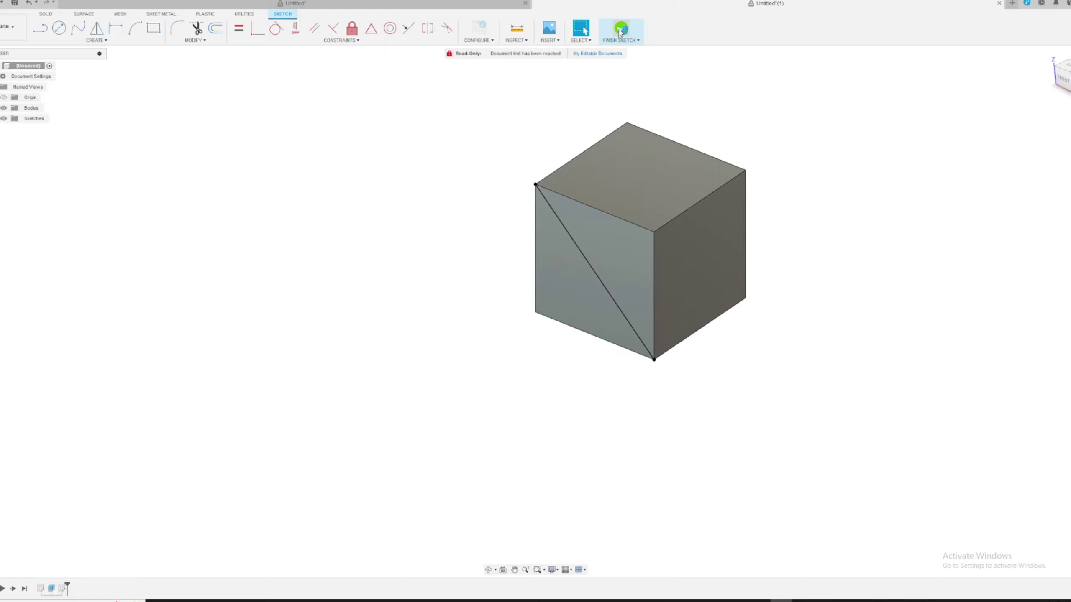
# Split the cube along the diagonal line into two wedge bodies.
pyautogui.click(328, 28)
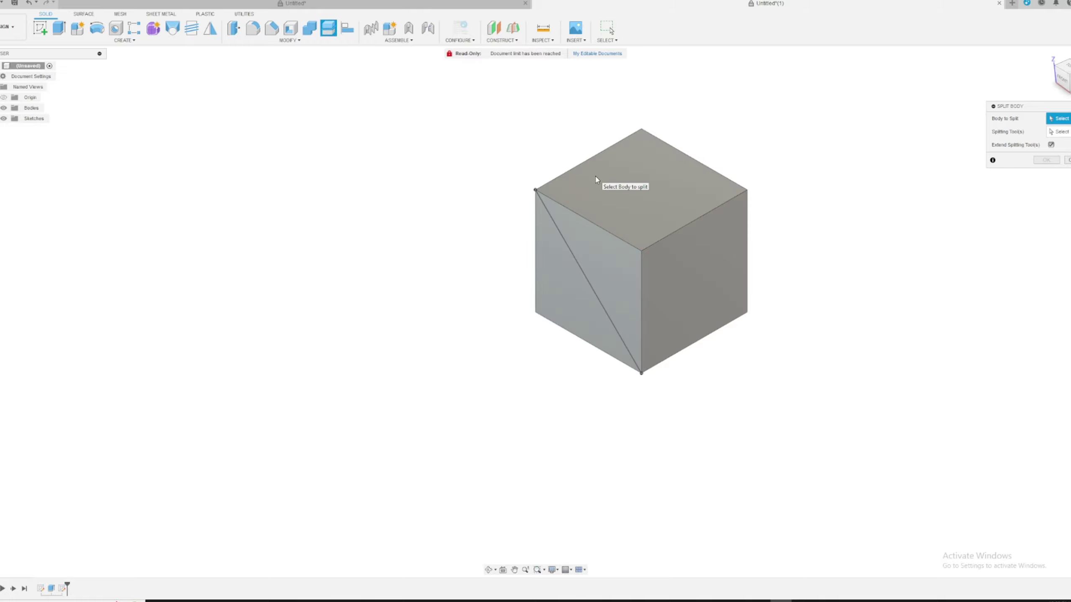
pyautogui.click(604, 191)
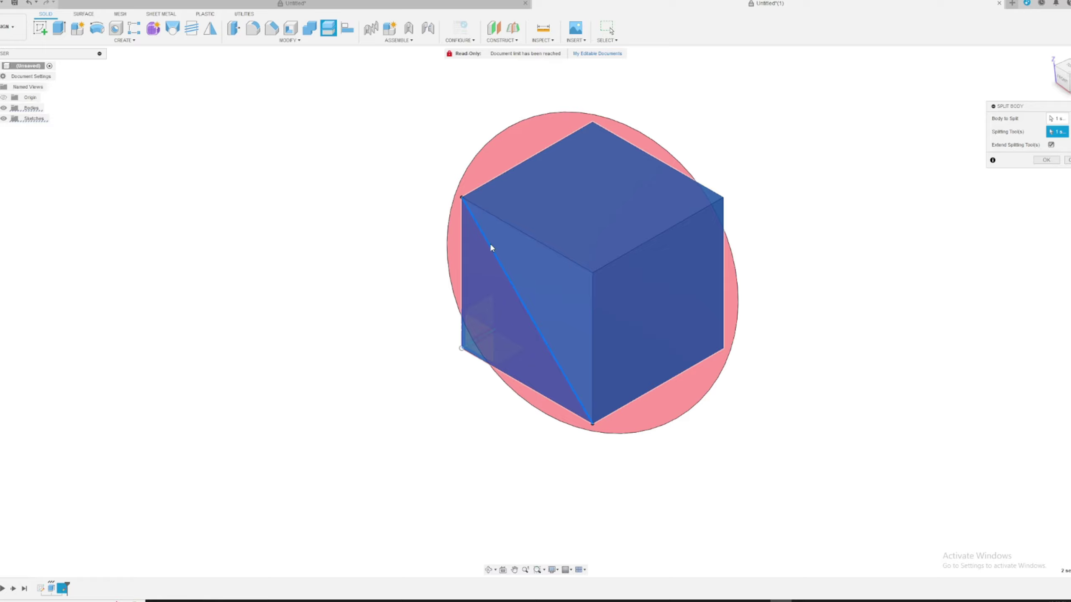
pyautogui.press('Return')
# Extrude one wedge's flat end face 50 mm sideways into an arm.
pyautogui.click(640, 174)
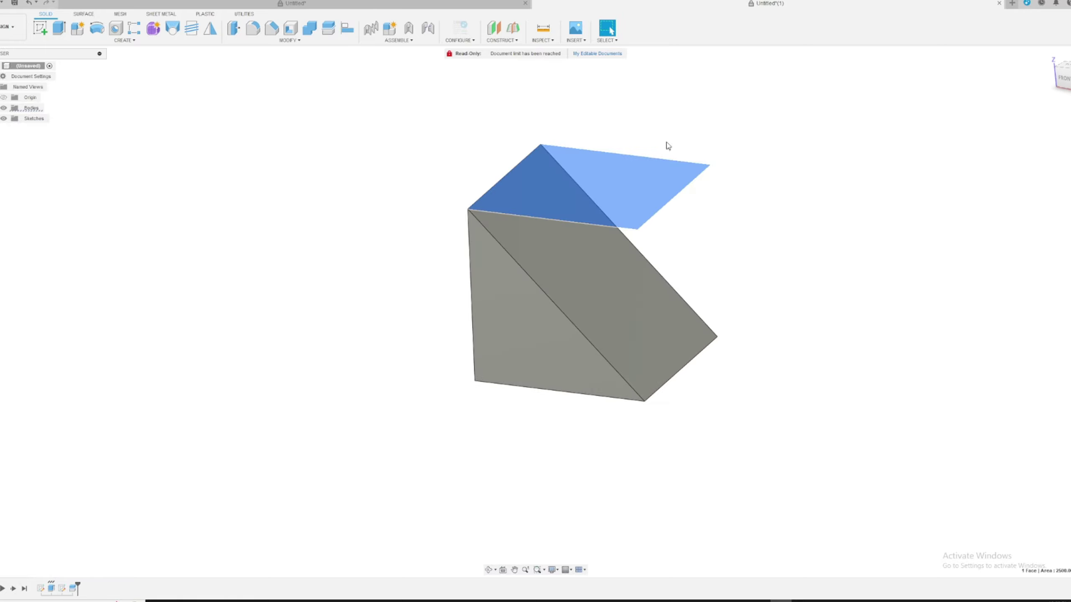
pyautogui.click(670, 143)
pyautogui.keyDown('shift'); pyautogui.moveTo(674, 139); pyautogui.dragTo(603, 208, button='middle'); pyautogui.keyUp('shift')
pyautogui.press('e')
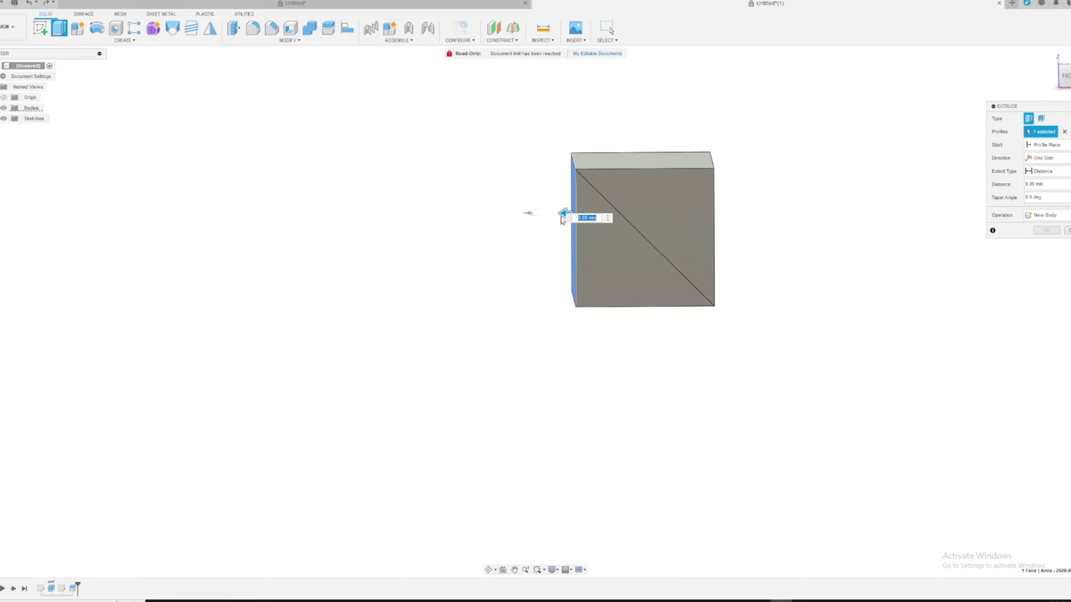
pyautogui.moveTo(562, 219); pyautogui.dragTo(387, 222)
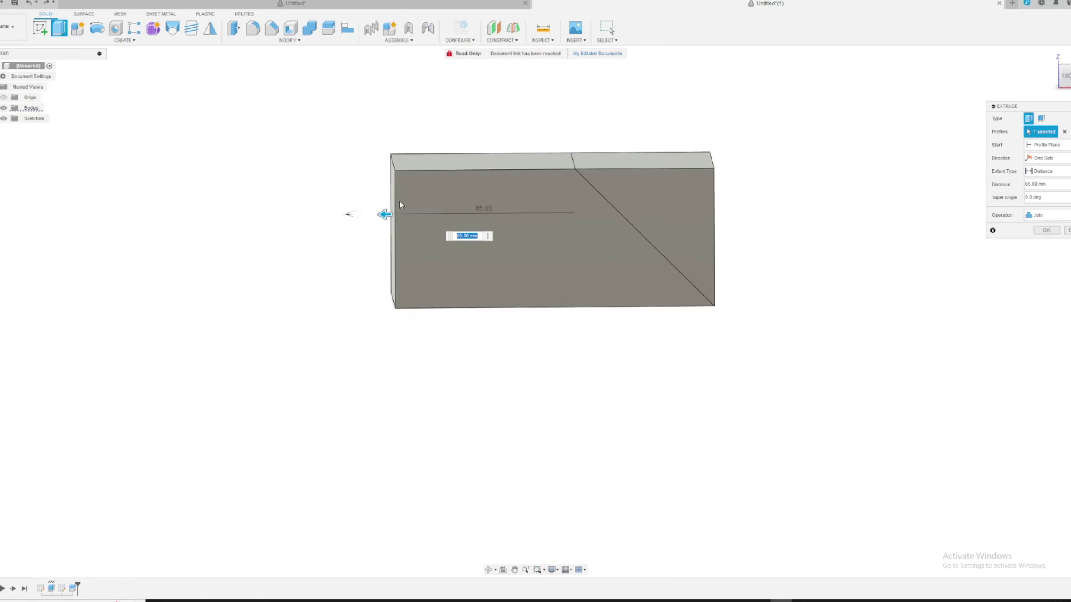
pyautogui.write('50')
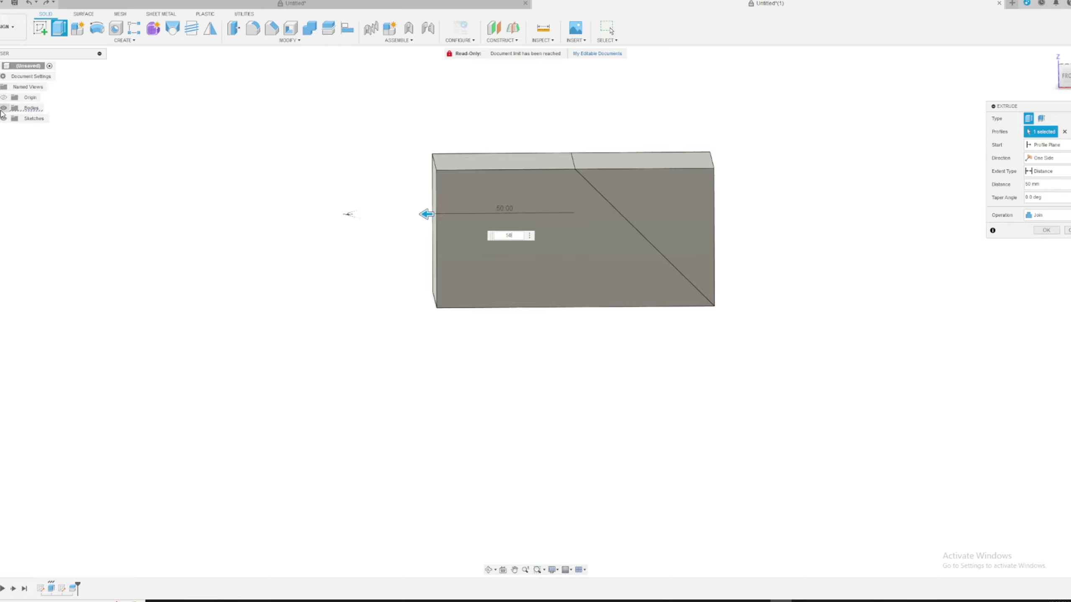
pyautogui.click(12, 119)
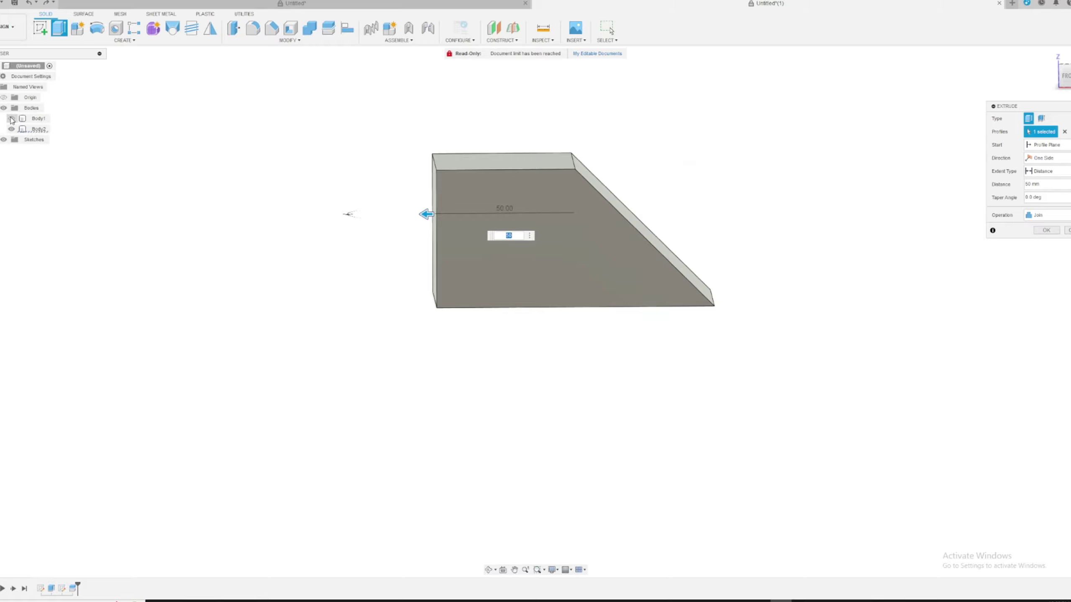
pyautogui.press('Return')
# Extrude Body1's top face upward into the second arm, hiding Body2 meanwhile.
pyautogui.click(11, 118)
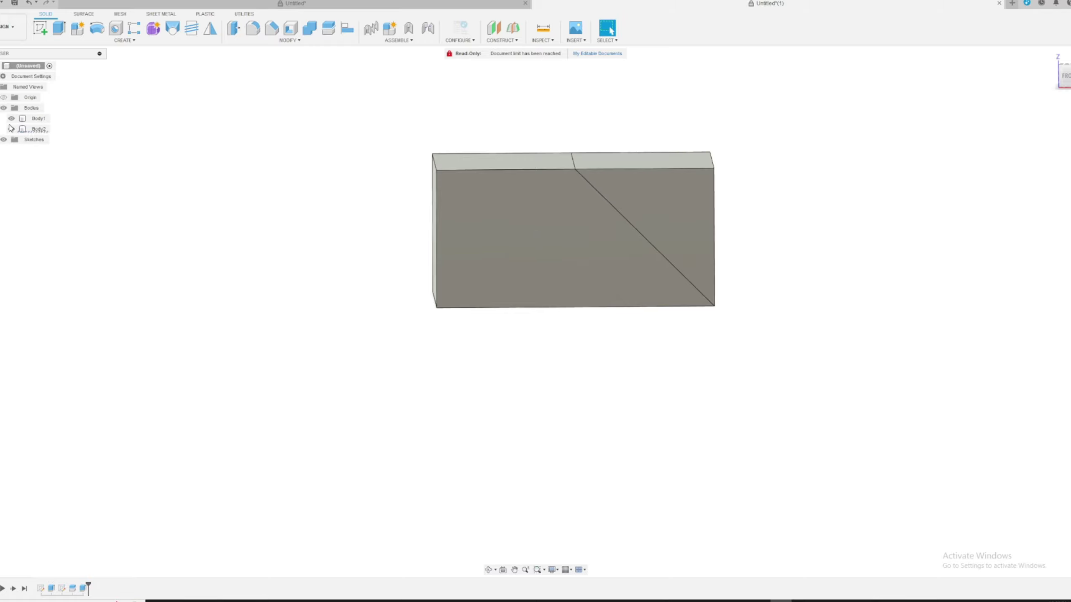
pyautogui.click(12, 129)
pyautogui.click(571, 233)
pyautogui.press('e')
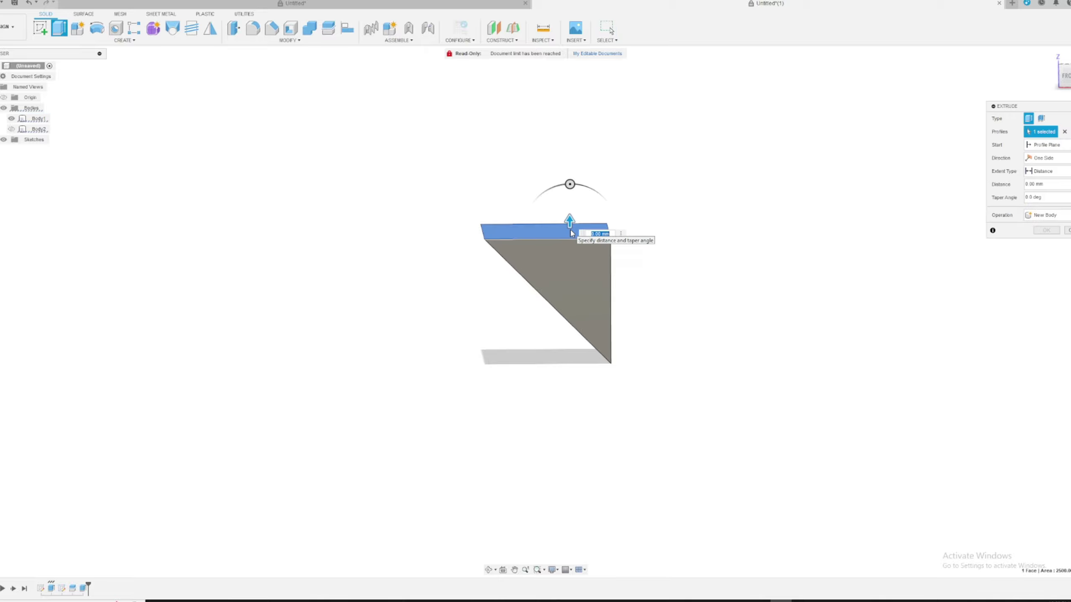
pyautogui.press('Return')
pyautogui.click(130, 128)
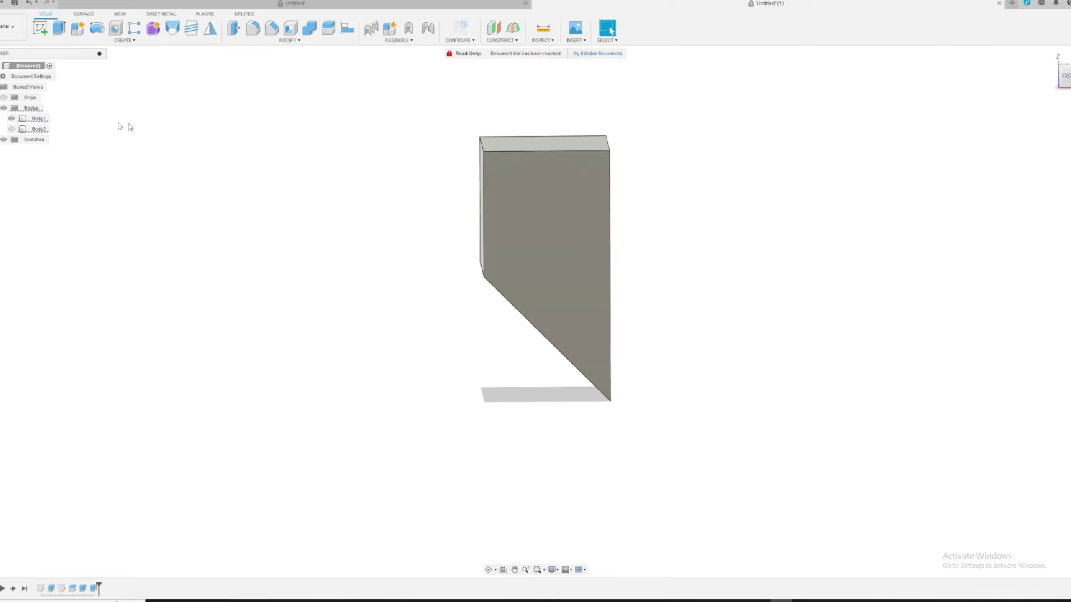
pyautogui.click(11, 129)
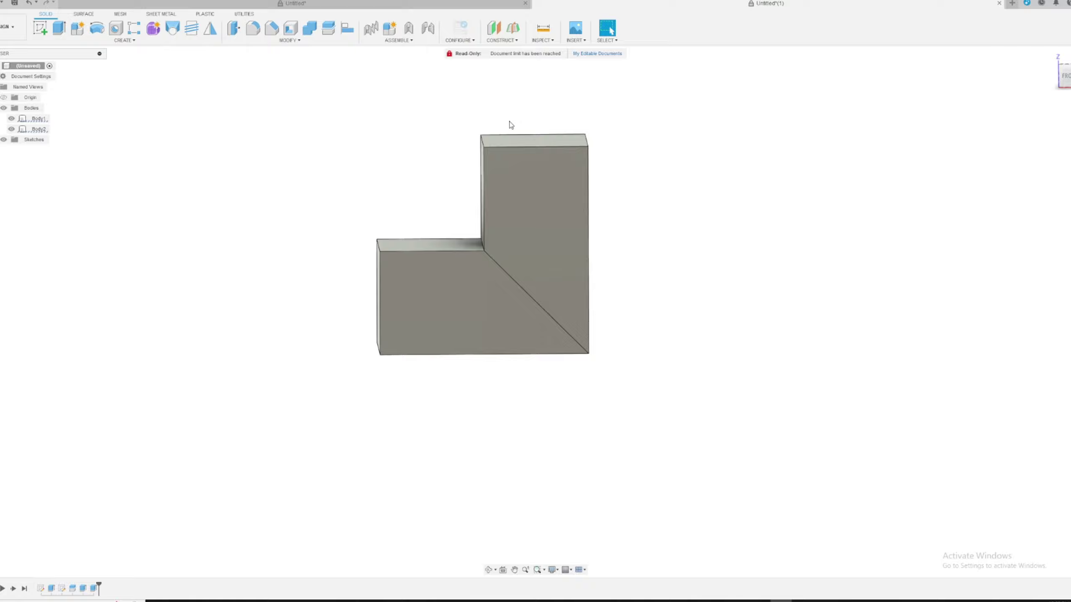
# Start a sketch on the joint's wide side face and draw a 10 mm line.
pyautogui.keyDown('shift'); pyautogui.moveTo(510, 126); pyautogui.dragTo(513, 108, button='middle'); pyautogui.keyUp('shift')
pyautogui.keyDown('shift'); pyautogui.moveTo(601, 122); pyautogui.dragTo(562, 215, button='middle'); pyautogui.keyUp('shift')
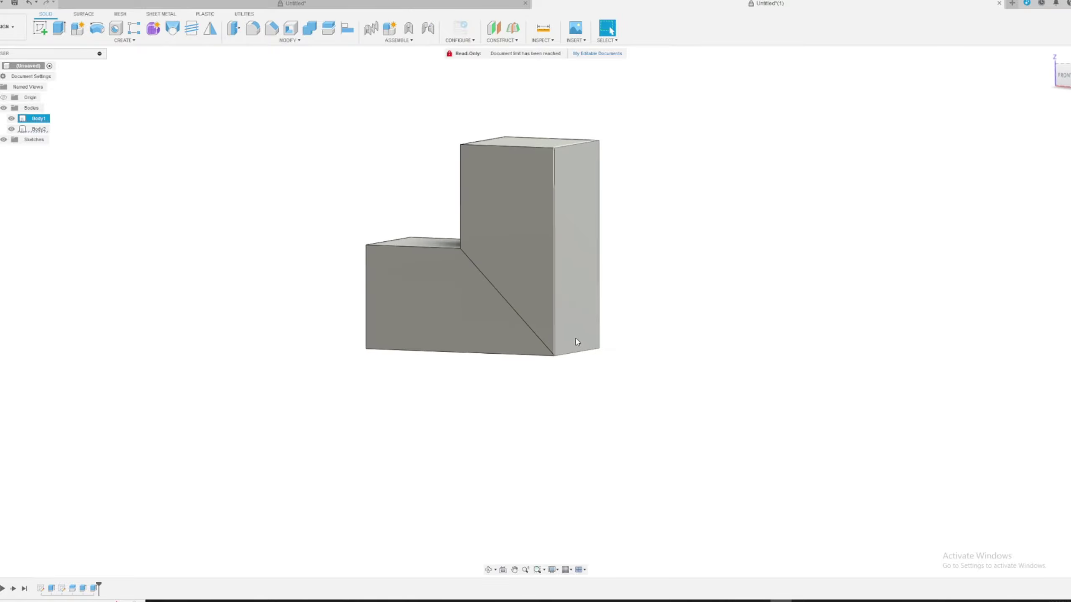
pyautogui.moveTo(561, 354)
pyautogui.keyDown('shift'); pyautogui.mouseDown(button='middle')
pyautogui.moveTo(510, 330)
pyautogui.moveTo(557, 321)
pyautogui.mouseUp(button='middle'); pyautogui.keyUp('shift')
pyautogui.press('c')
pyautogui.click(596, 314)
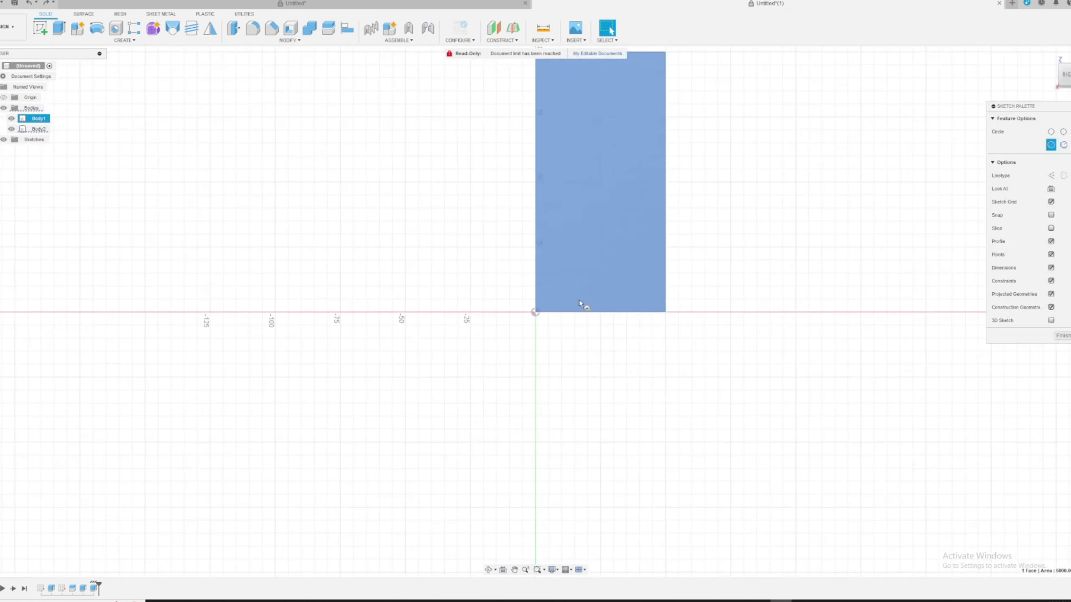
pyautogui.click(580, 303)
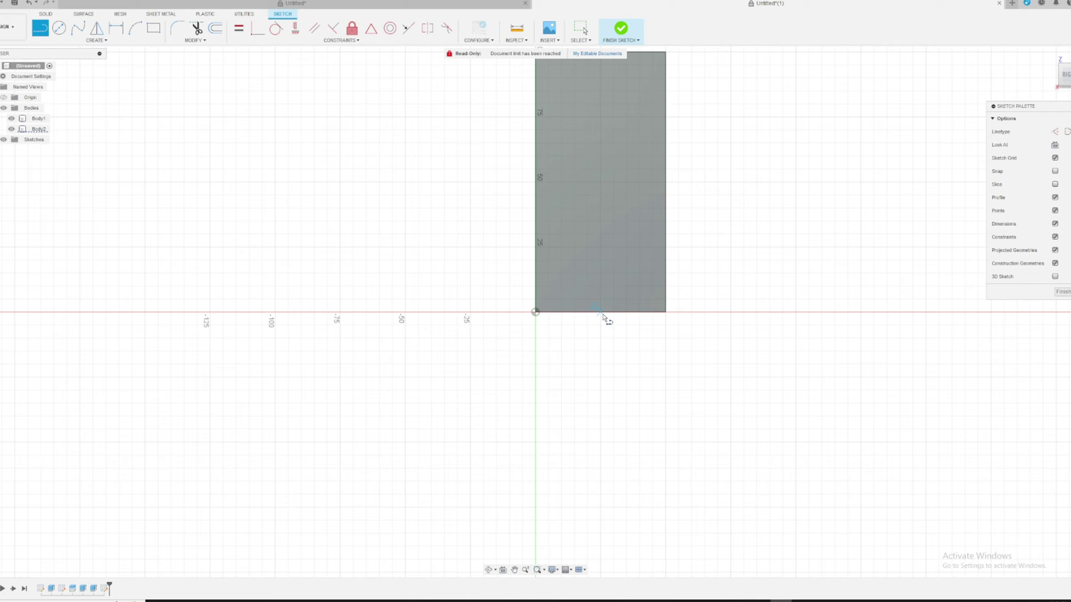
pyautogui.press('Return')
pyautogui.scroll(1, 631, 316)
pyautogui.press('Escape')
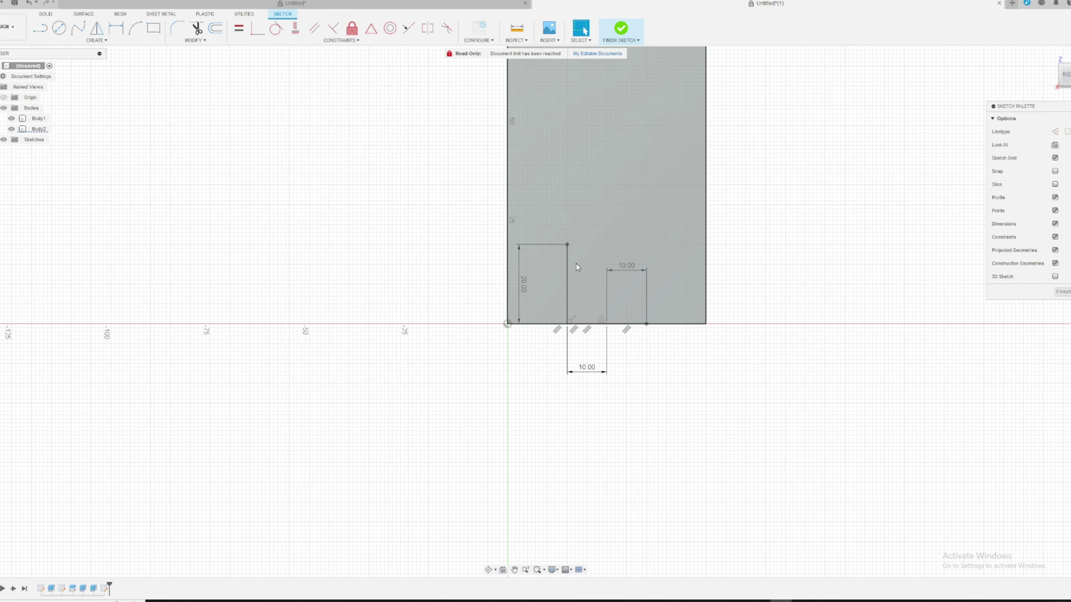
# Draw the 20 mm-tall key-slot rectangle and begin extruding its profile.
pyautogui.press('r')
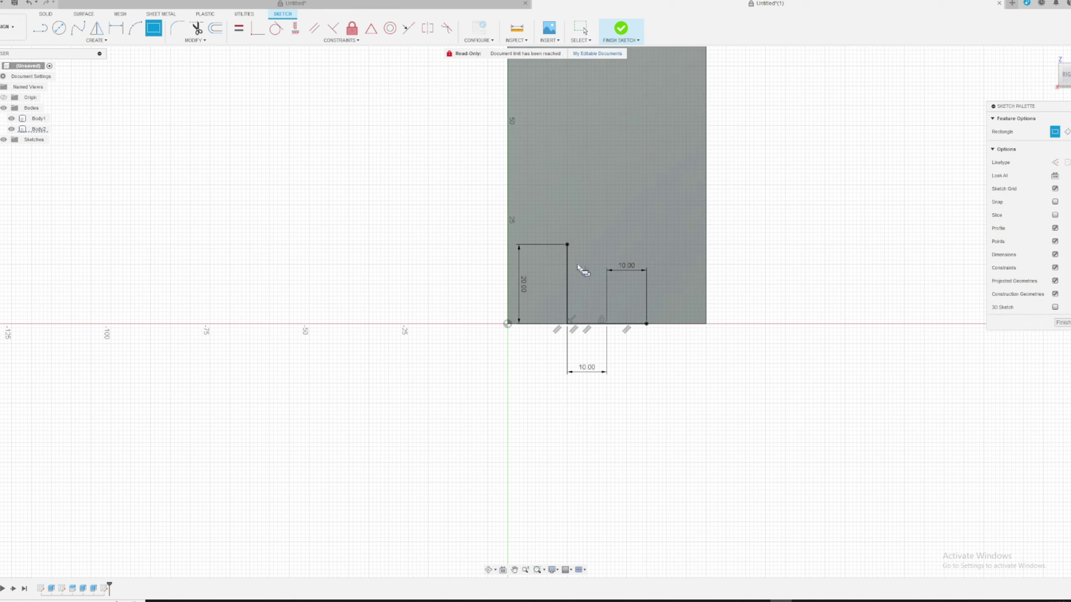
pyautogui.click(646, 323)
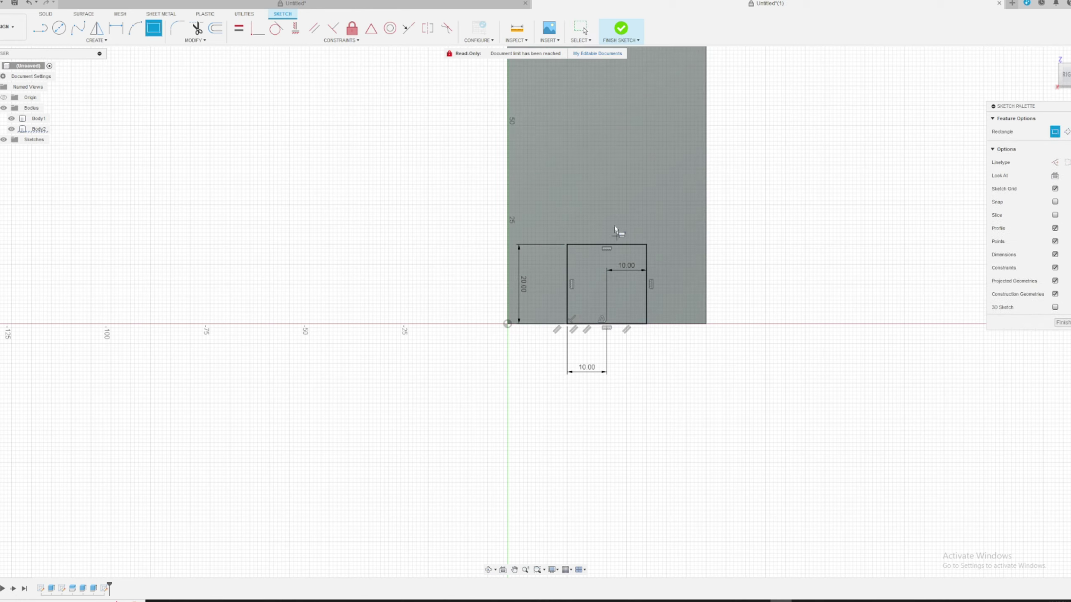
pyautogui.press('e')
pyautogui.click(622, 287)
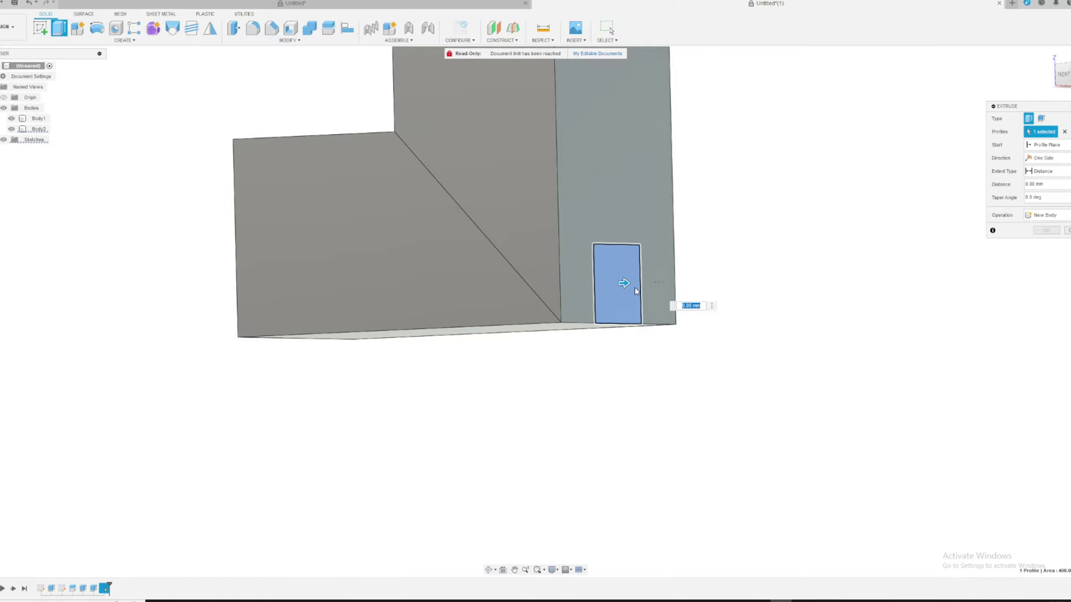
# Cut the key-slot rectangle -20 mm into the joint to leave the pocket.
pyautogui.write('-20')
pyautogui.moveTo(624, 285)
pyautogui.keyDown('shift'); pyautogui.mouseDown(button='middle')
pyautogui.moveTo(652, 250)
pyautogui.moveTo(634, 273)
pyautogui.mouseUp(button='middle'); pyautogui.keyUp('shift')
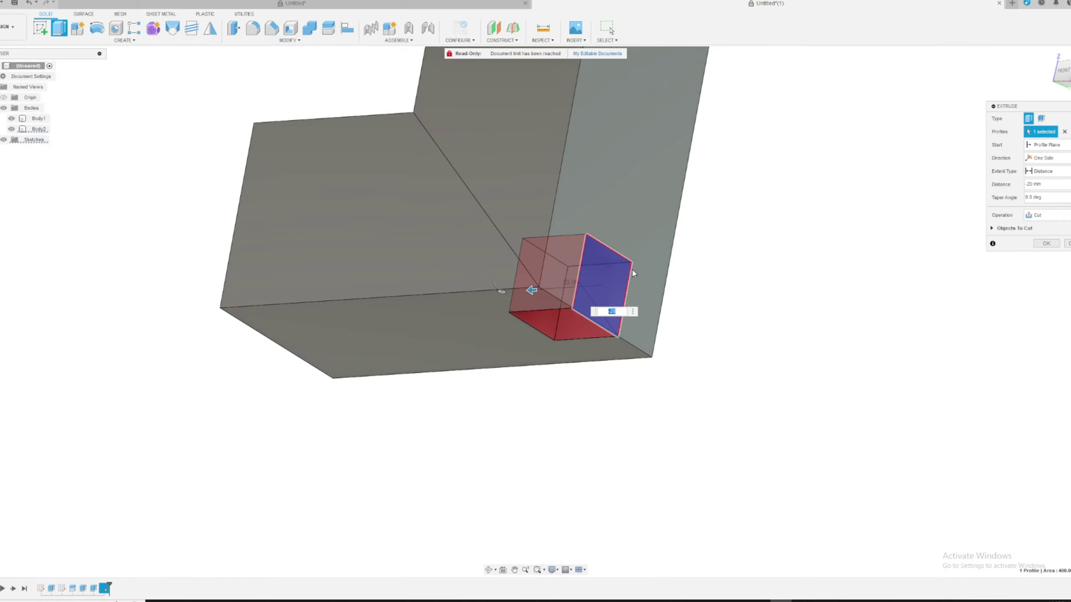
pyautogui.press('Return')
pyautogui.keyDown('shift'); pyautogui.moveTo(639, 271); pyautogui.dragTo(584, 306, button='middle'); pyautogui.keyUp('shift')
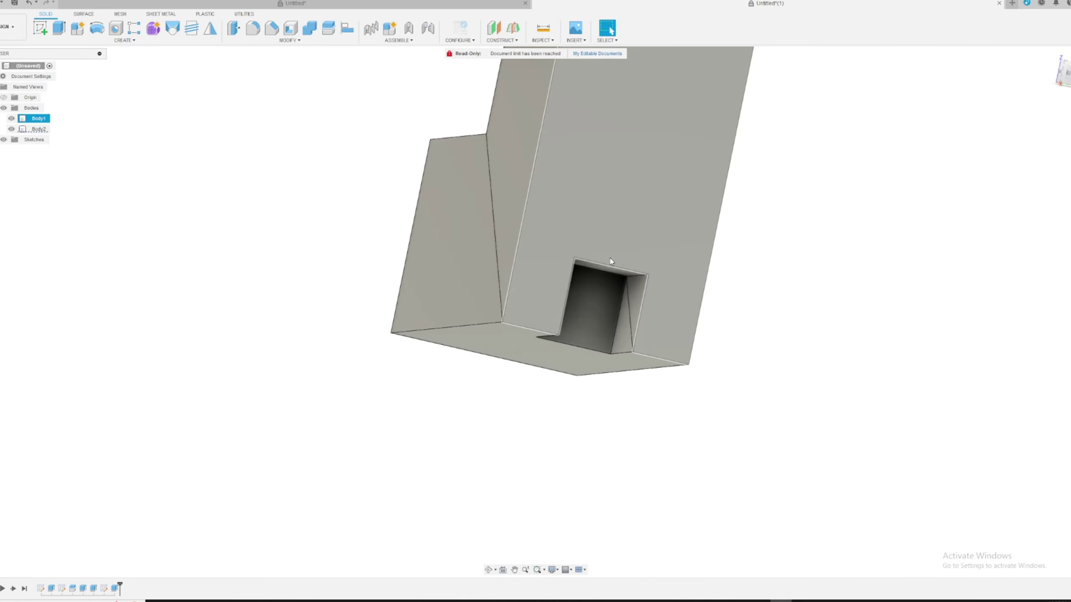
# Sketch a thin 0.1 × 1 mm rectangle on the joint's large side face.
pyautogui.click(660, 239)
pyautogui.keyDown('shift'); pyautogui.moveTo(660, 239); pyautogui.dragTo(592, 250, button='middle'); pyautogui.keyUp('shift')
pyautogui.press('r')
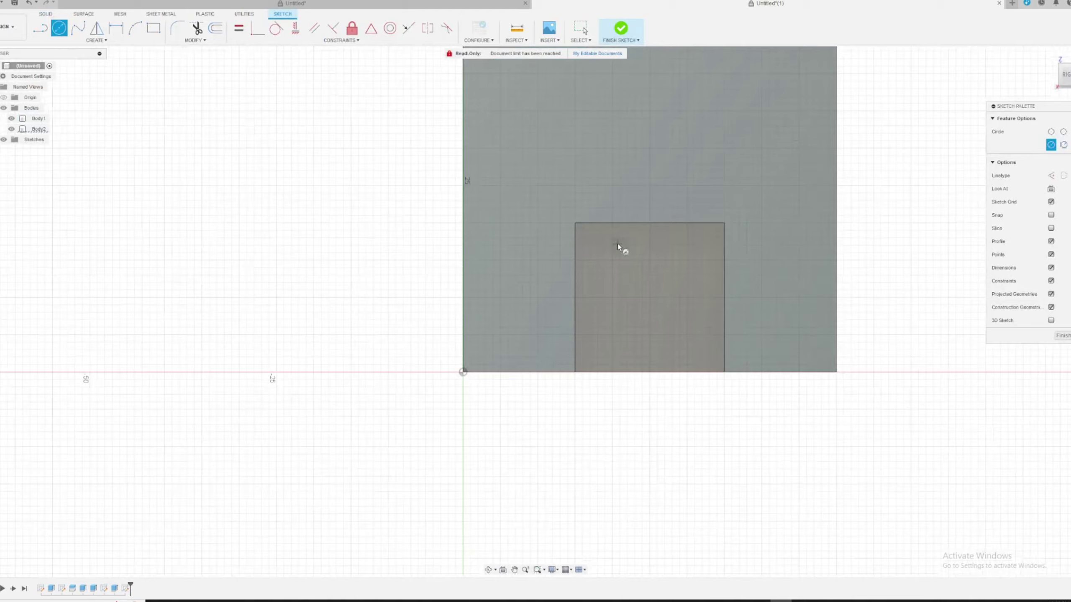
pyautogui.scroll(5, 622, 247)
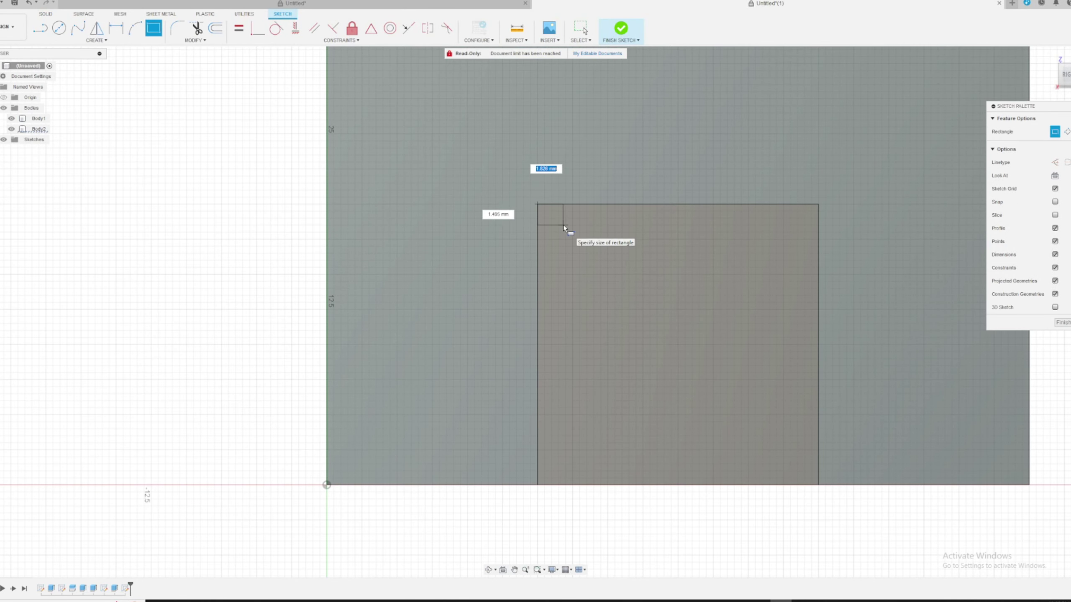
pyautogui.press('BackSpace')
pyautogui.write('0.1')
pyautogui.press('Tab')
pyautogui.write('1')
pyautogui.press('Return')
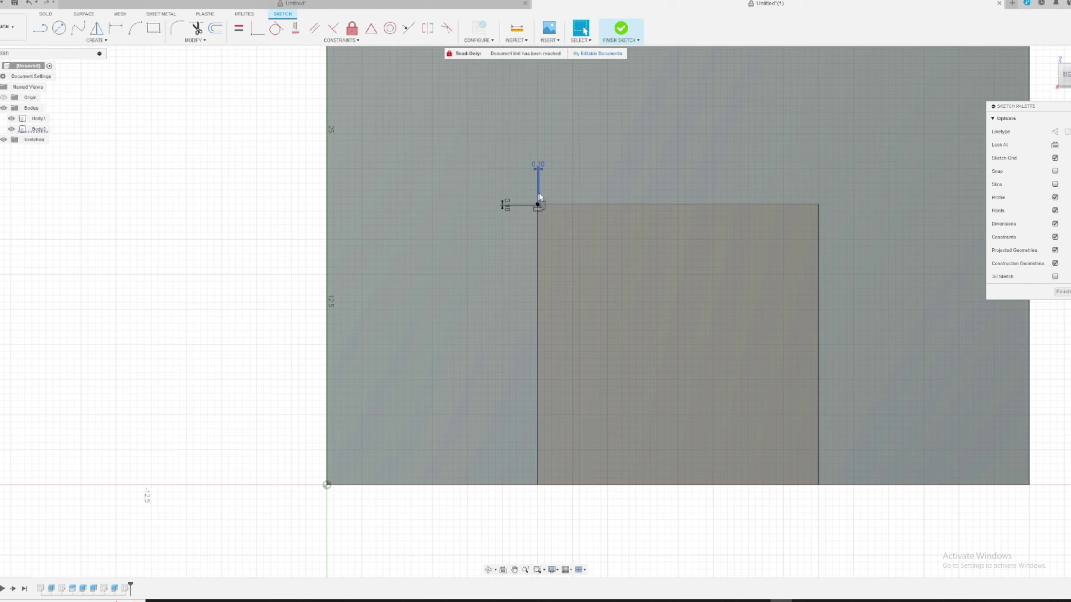
# Draw a small square from the thin rectangle's top corner to outline the spline key.
pyautogui.scroll(5, 638, 256)
pyautogui.moveTo(638, 255); pyautogui.dragTo(598, 307, button='middle')
pyautogui.scroll(3, 598, 307)
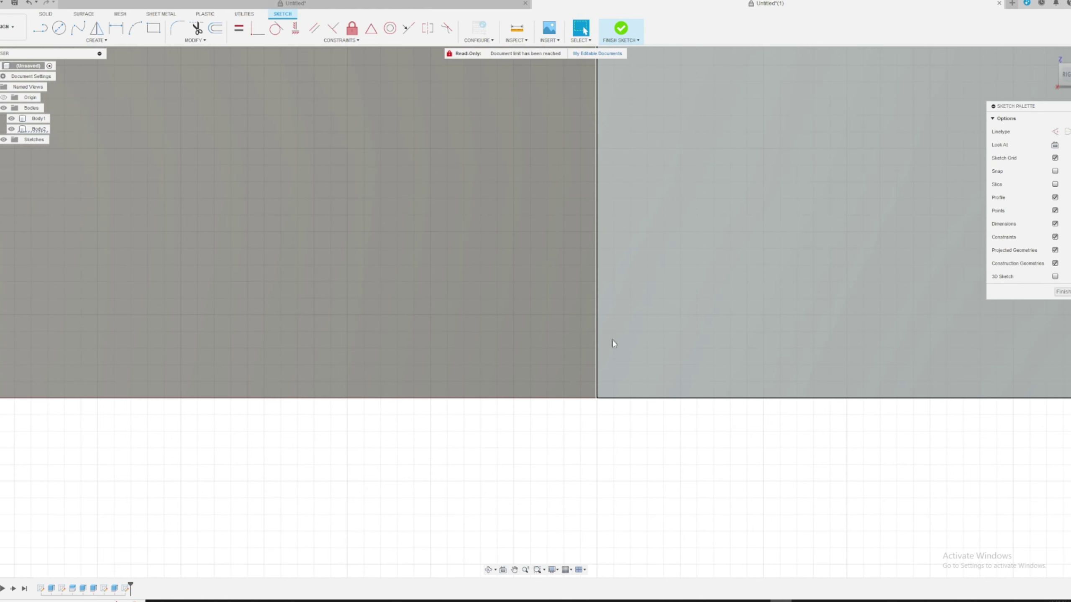
pyautogui.press('l')
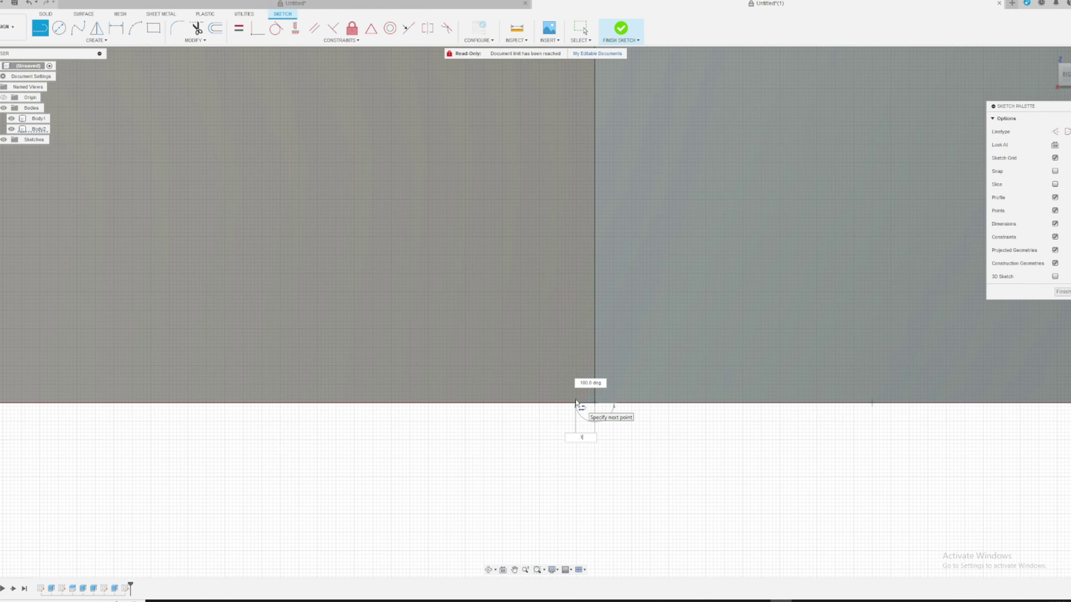
pyautogui.press('Escape')
pyautogui.press('r')
pyautogui.moveTo(605, 443)
pyautogui.mouseDown(button='middle')
pyautogui.moveTo(527, 273)
pyautogui.moveTo(720, 417)
pyautogui.mouseUp(button='middle')
pyautogui.click(669, 372)
pyautogui.scroll(-2, 409, 232)
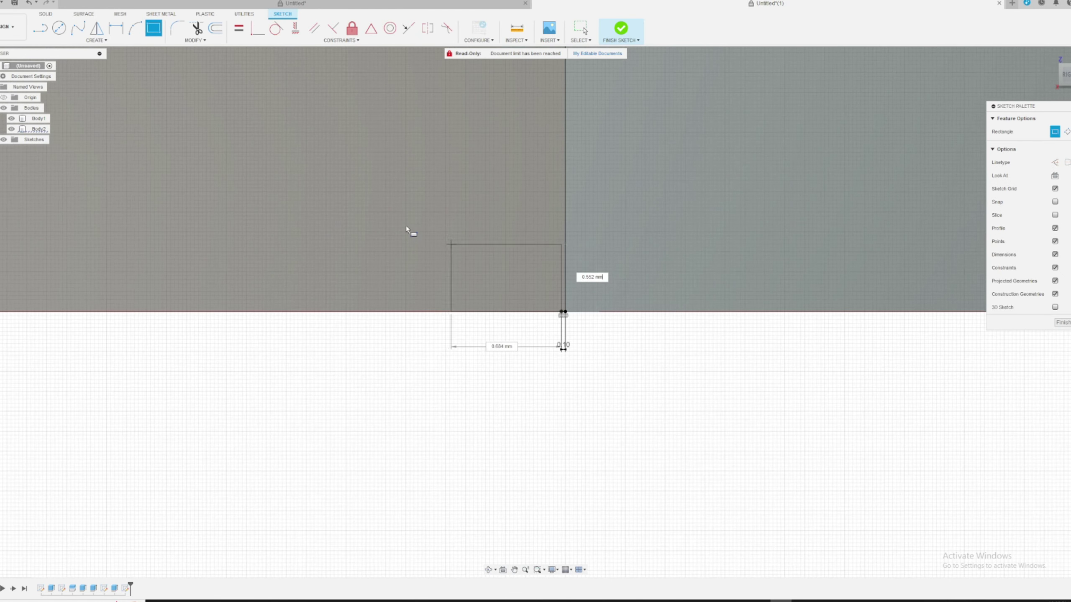
pyautogui.scroll(6, 411, 177)
pyautogui.scroll(5, 632, 312)
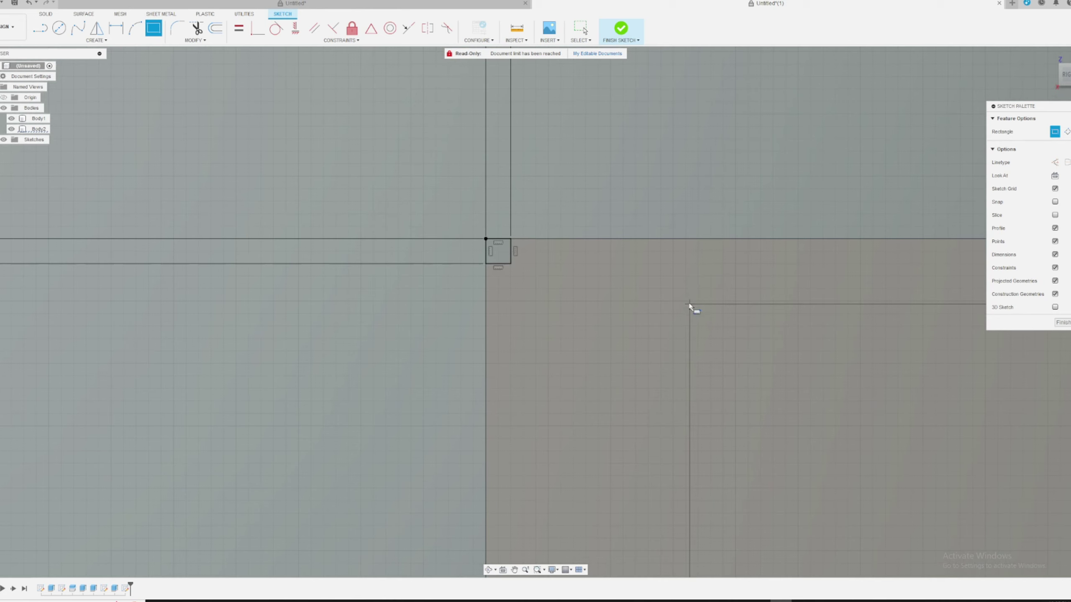
pyautogui.scroll(-2, 405, 252)
pyautogui.scroll(2, 411, 252)
pyautogui.click(413, 251)
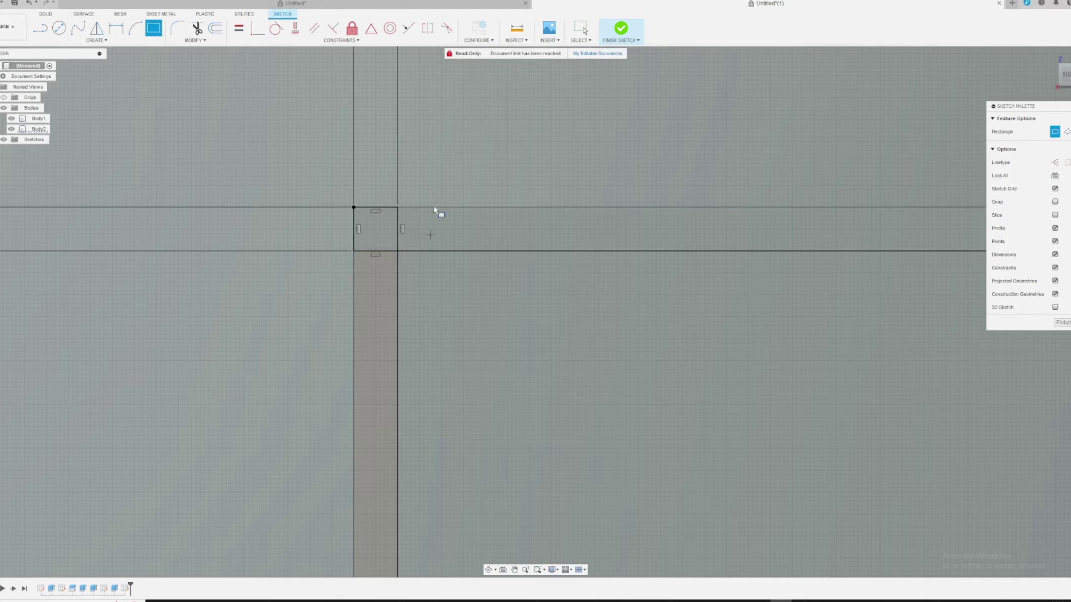
pyautogui.scroll(-3, 437, 221)
pyautogui.scroll(2, 420, 280)
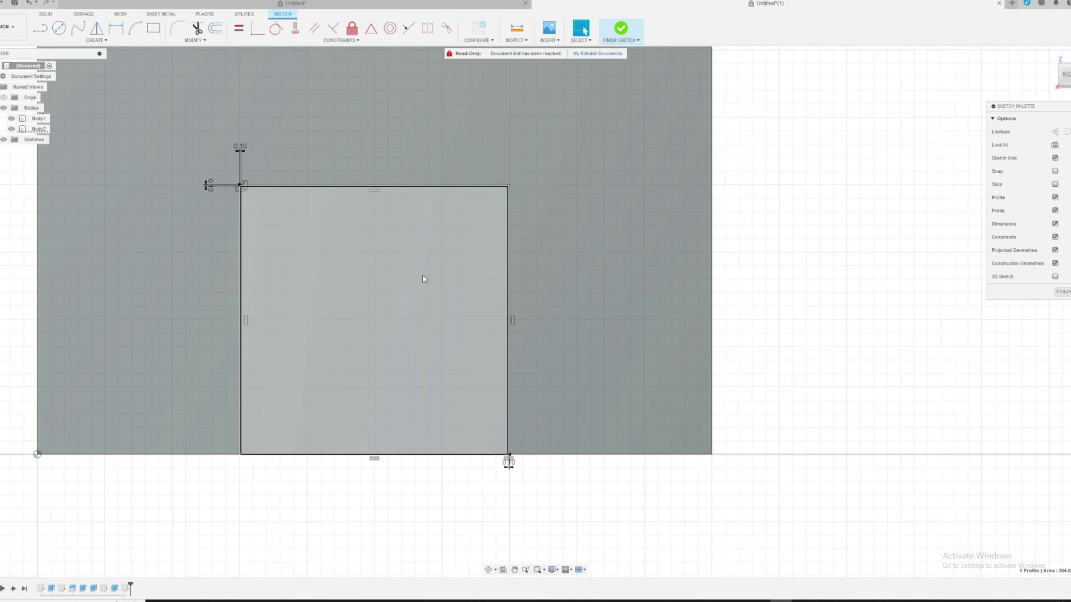
# Extrude the square -20 mm into the slot as a new body, Body3.
pyautogui.write('e')
pyautogui.write('-20')
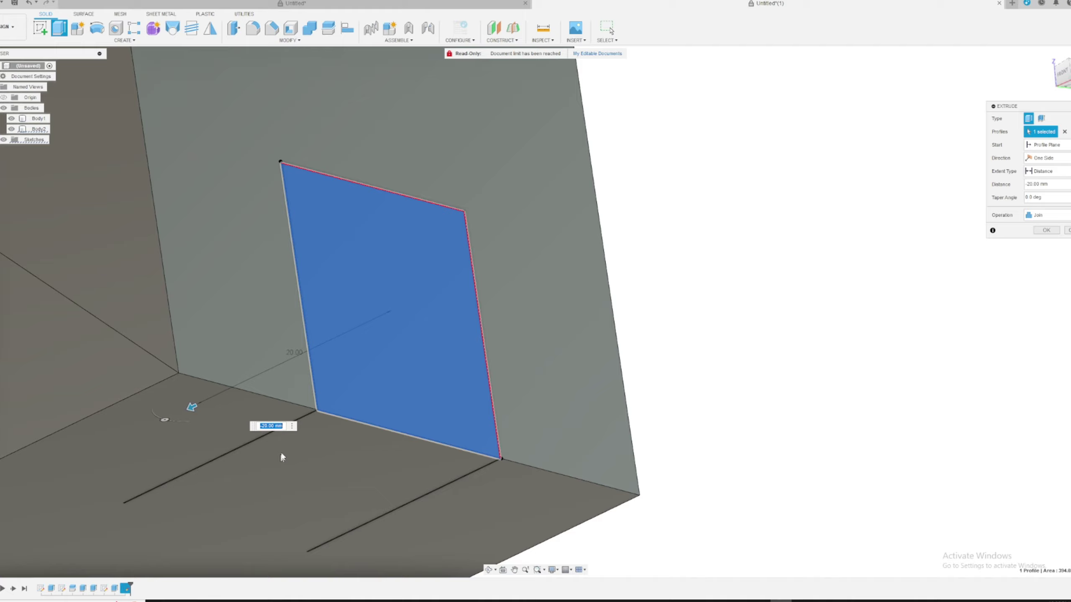
pyautogui.moveTo(400, 212); pyautogui.dragTo(520, 194)
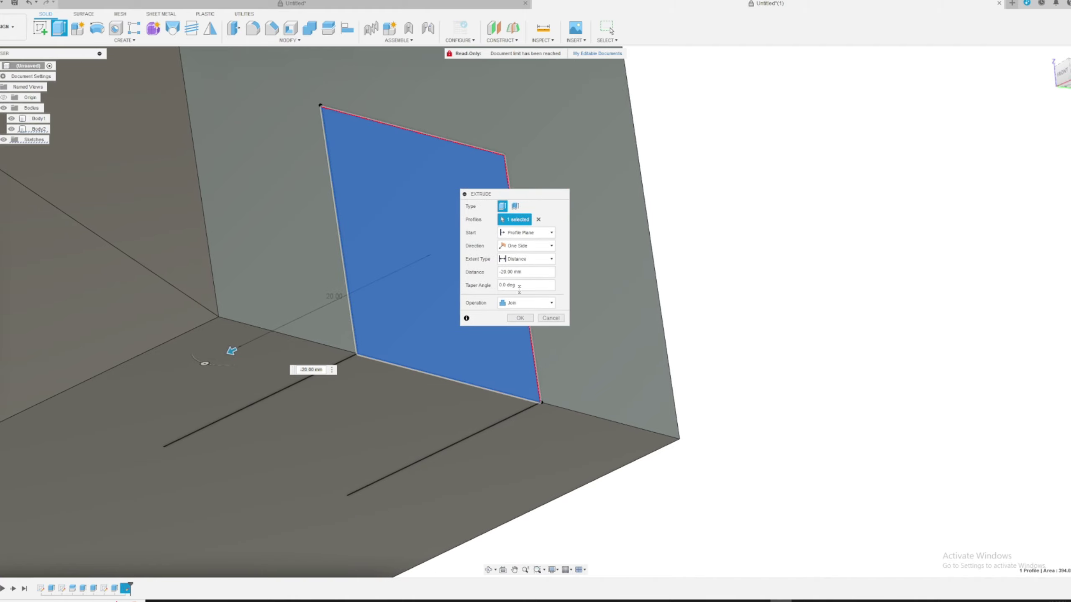
pyautogui.click(527, 303)
pyautogui.click(522, 343)
pyautogui.click(521, 319)
pyautogui.keyDown('shift'); pyautogui.moveTo(521, 320); pyautogui.dragTo(581, 232, button='middle'); pyautogui.keyUp('shift')
# Copy Body1–Body3 and move the pasted copy -50 mm in X beside the original.
pyautogui.scroll(-2, 581, 223)
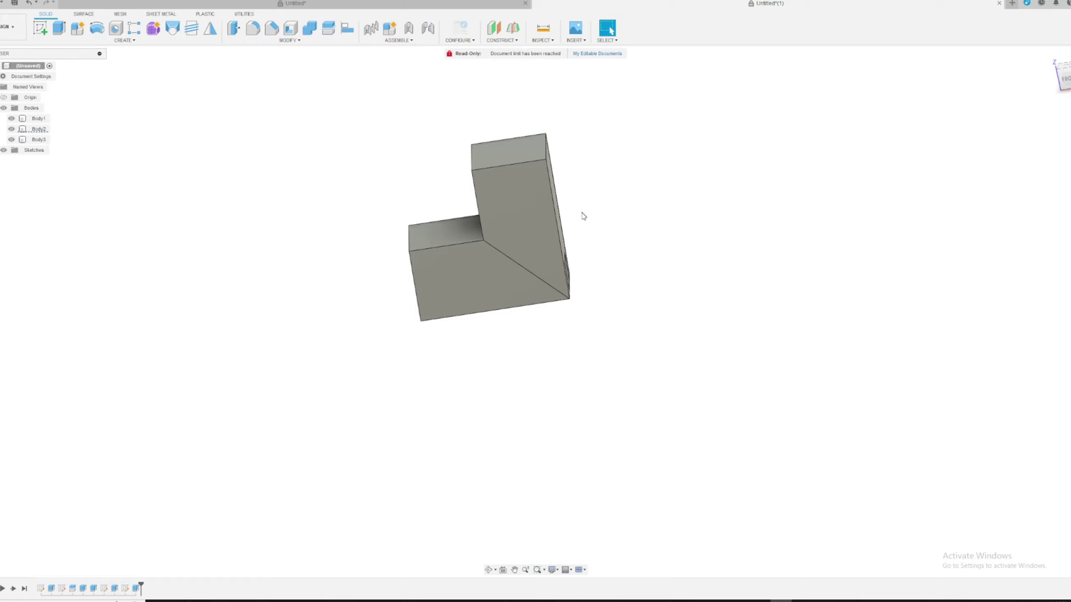
pyautogui.press('Escape')
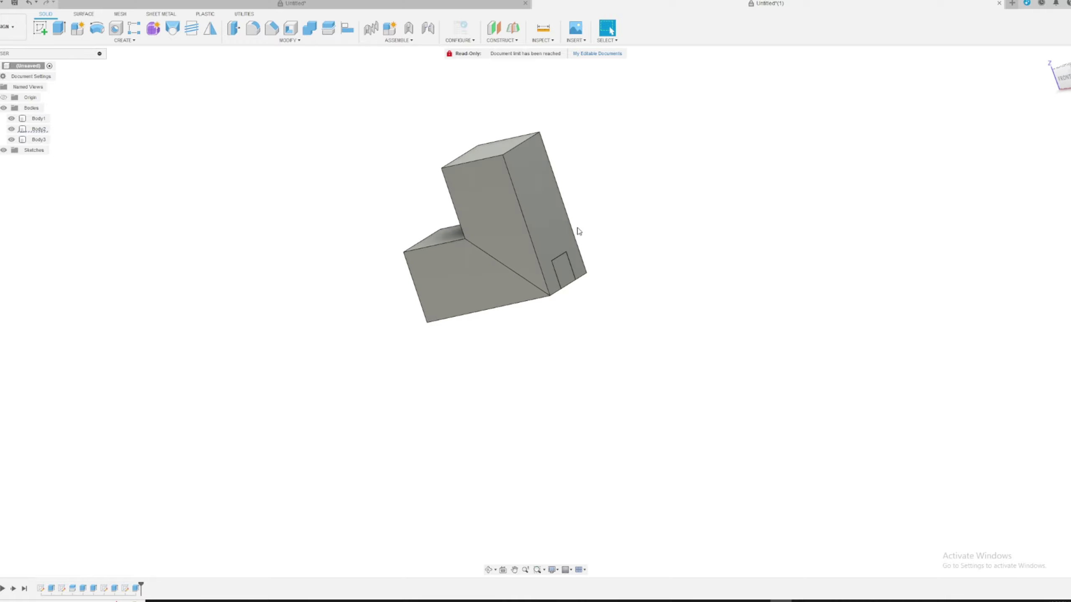
pyautogui.moveTo(409, 152); pyautogui.dragTo(661, 380)
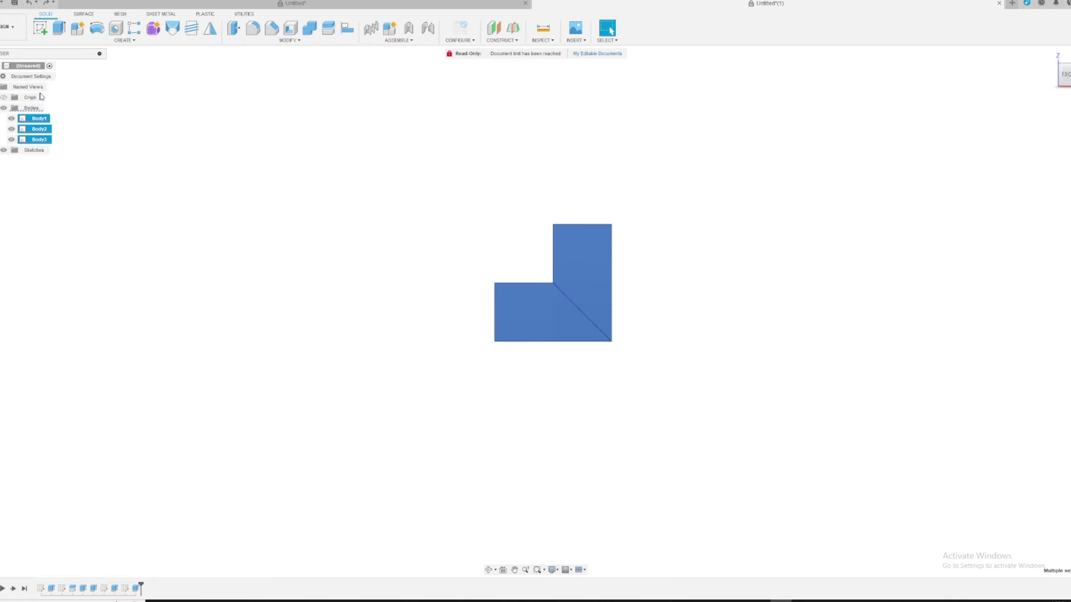
pyautogui.click(109, 156)
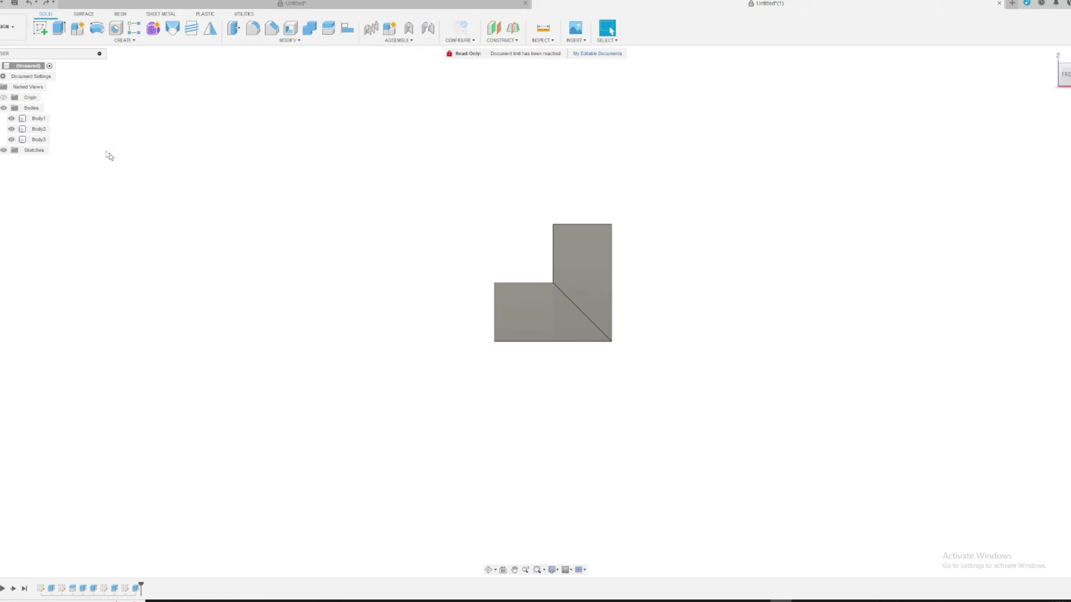
pyautogui.click(37, 121)
pyautogui.keyDown('shift'); pyautogui.click(39, 139); pyautogui.keyUp('shift')
pyautogui.hotkey('ctrl', 'c')
pyautogui.hotkey('ctrl', 'v')
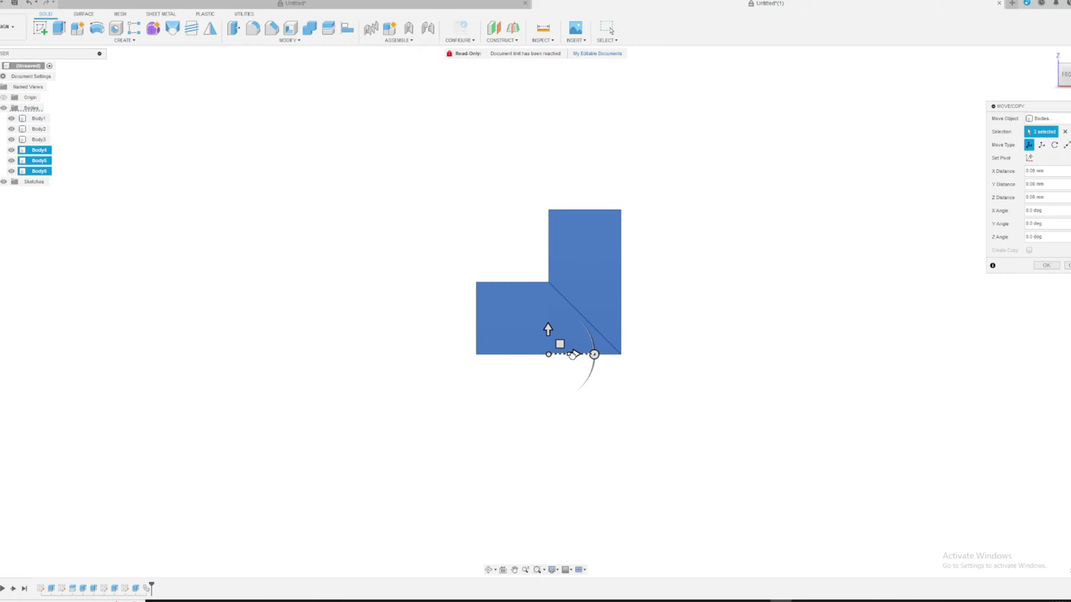
pyautogui.moveTo(561, 352); pyautogui.dragTo(407, 416)
pyautogui.moveTo(404, 371); pyautogui.dragTo(360, 292)
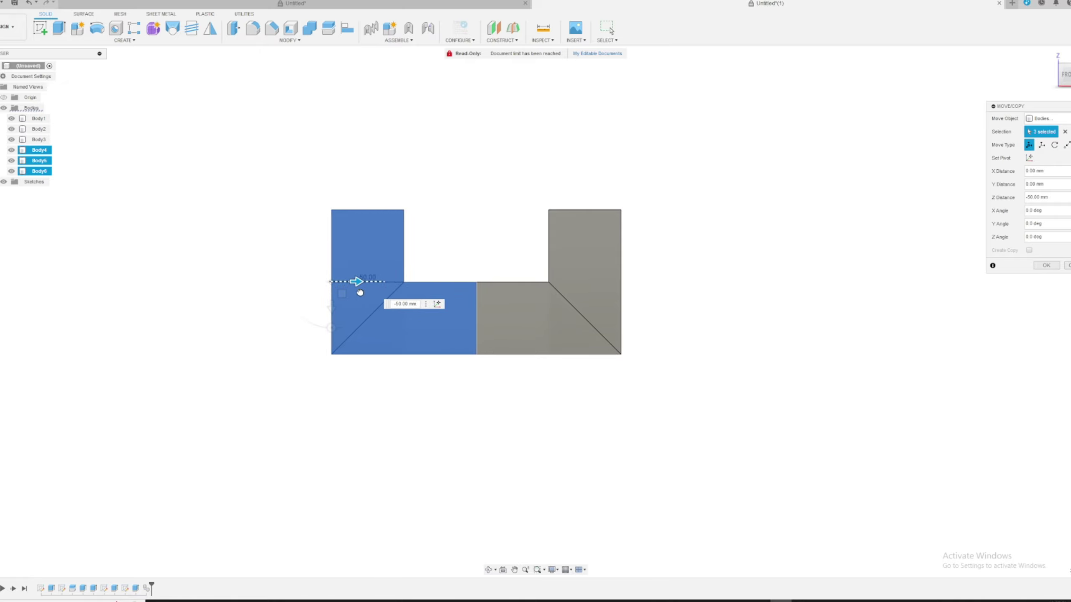
pyautogui.press('Return')
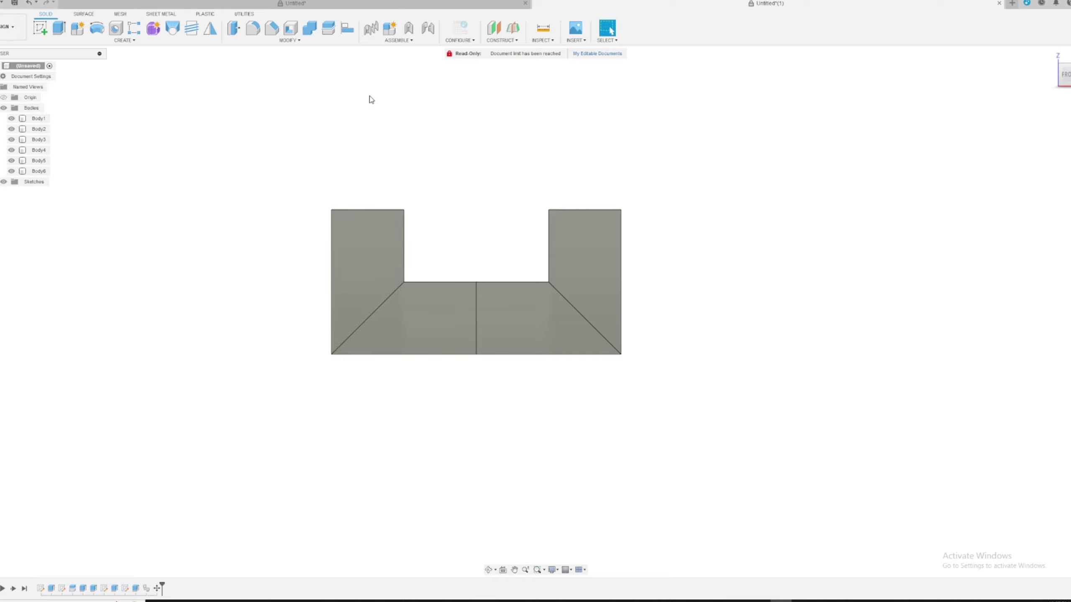
# Mirror Body1–Body6 about the right pillar's top face as new bodies.
pyautogui.keyDown('shift'); pyautogui.moveTo(371, 99); pyautogui.dragTo(363, 95, button='middle'); pyautogui.keyUp('shift')
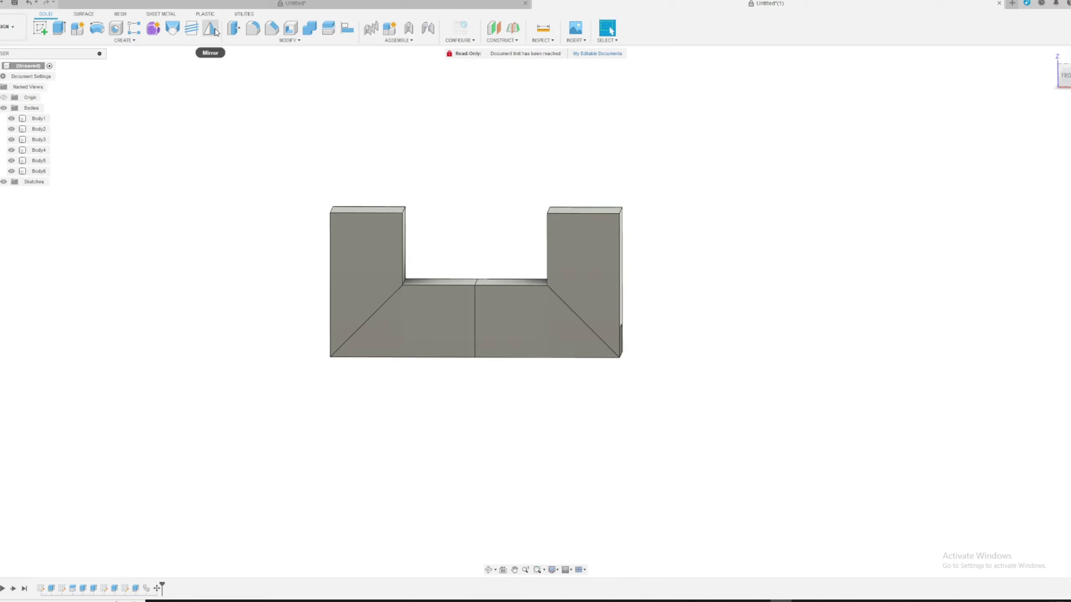
pyautogui.click(38, 171)
pyautogui.keyDown('shift'); pyautogui.click(39, 118); pyautogui.keyUp('shift')
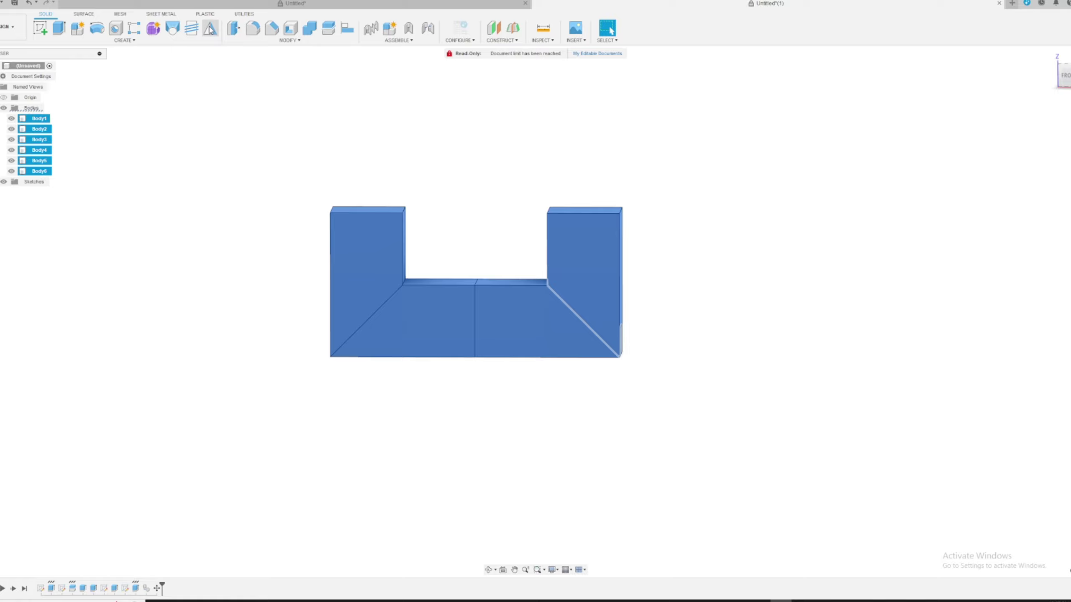
pyautogui.click(210, 28)
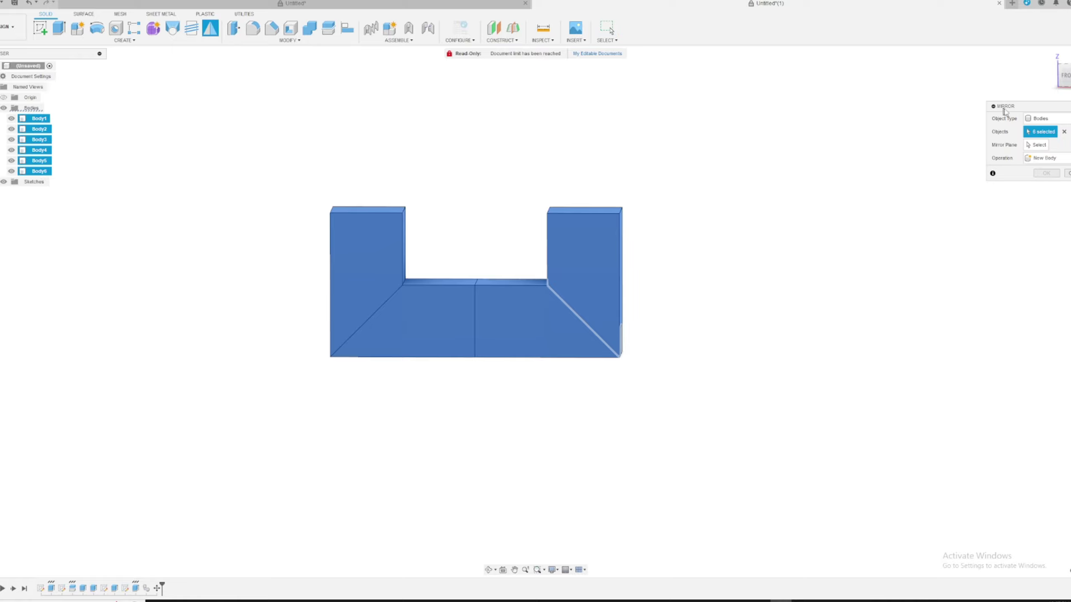
pyautogui.click(596, 211)
pyautogui.click(1056, 158)
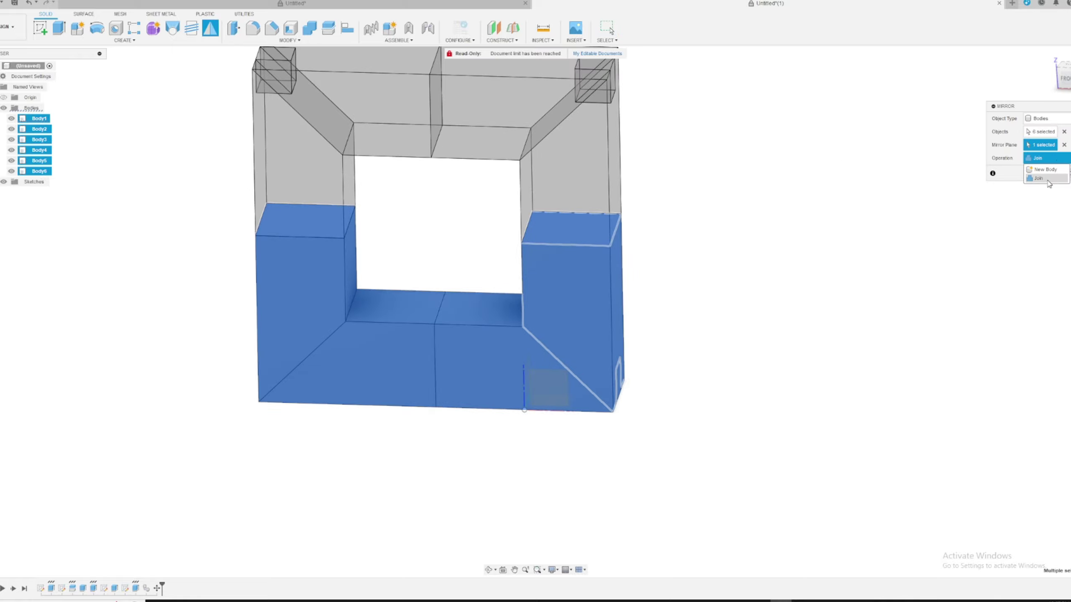
pyautogui.click(1047, 181)
pyautogui.click(1046, 174)
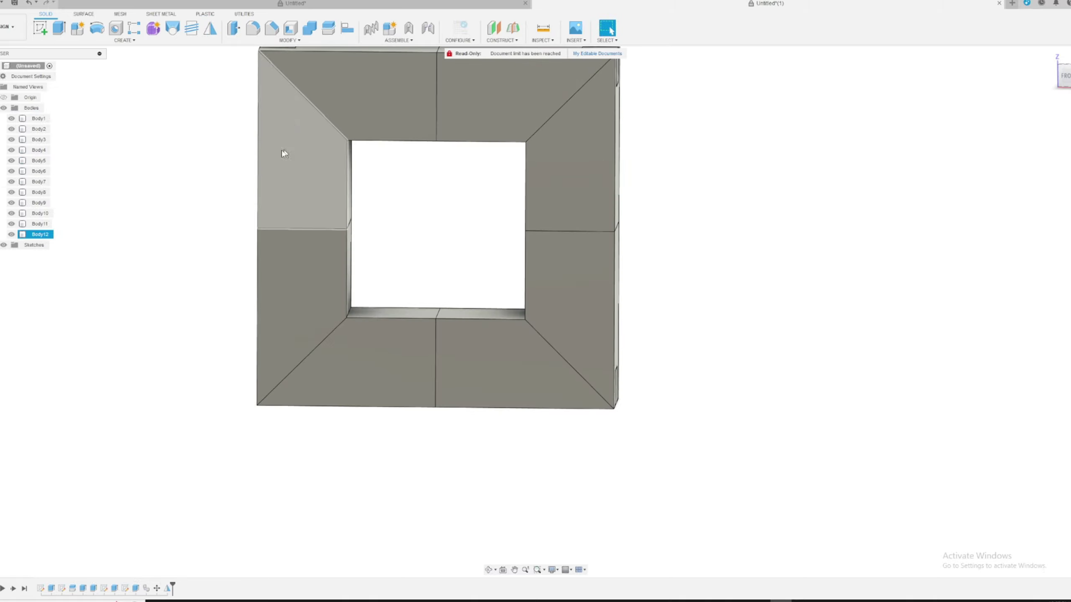
# Orbit around the closed frame to inspect its corners and select the upper-left mitred piece.
pyautogui.keyDown('shift'); pyautogui.moveTo(282, 153); pyautogui.dragTo(428, 215, button='middle'); pyautogui.keyUp('shift')
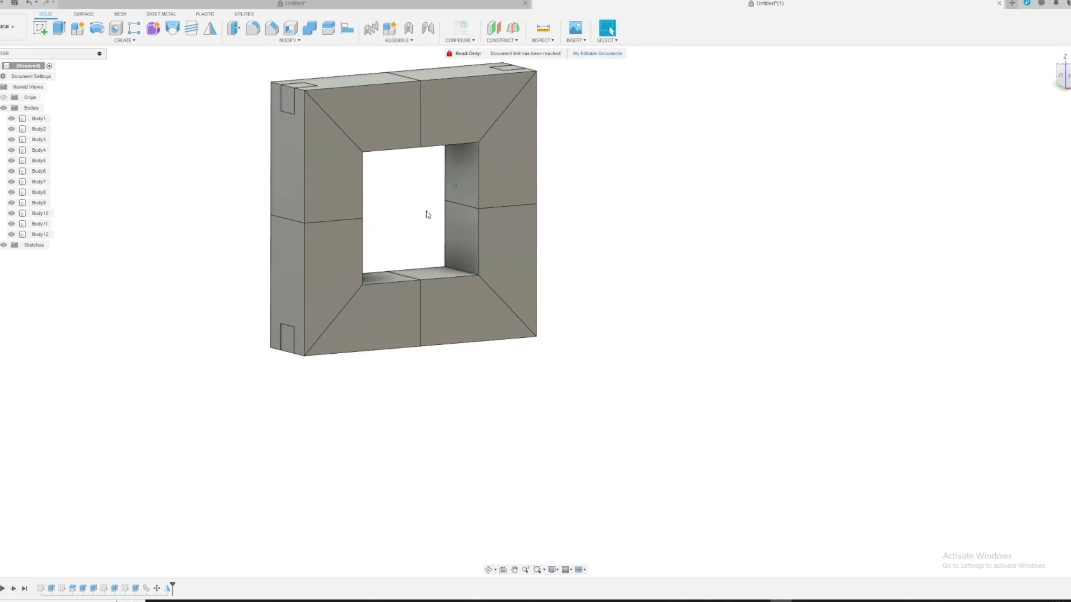
pyautogui.keyDown('shift'); pyautogui.moveTo(425, 143); pyautogui.dragTo(778, 215, button='middle'); pyautogui.keyUp('shift')
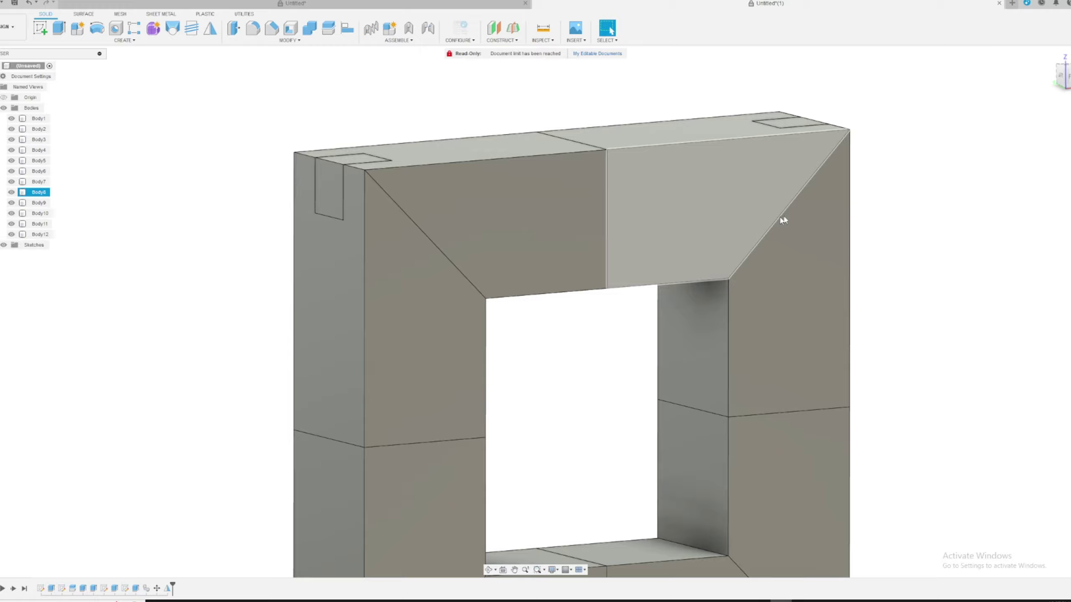
pyautogui.keyDown('shift'); pyautogui.moveTo(960, 163); pyautogui.dragTo(897, 158, button='middle'); pyautogui.keyUp('shift')
pyautogui.scroll(-4, 896, 158)
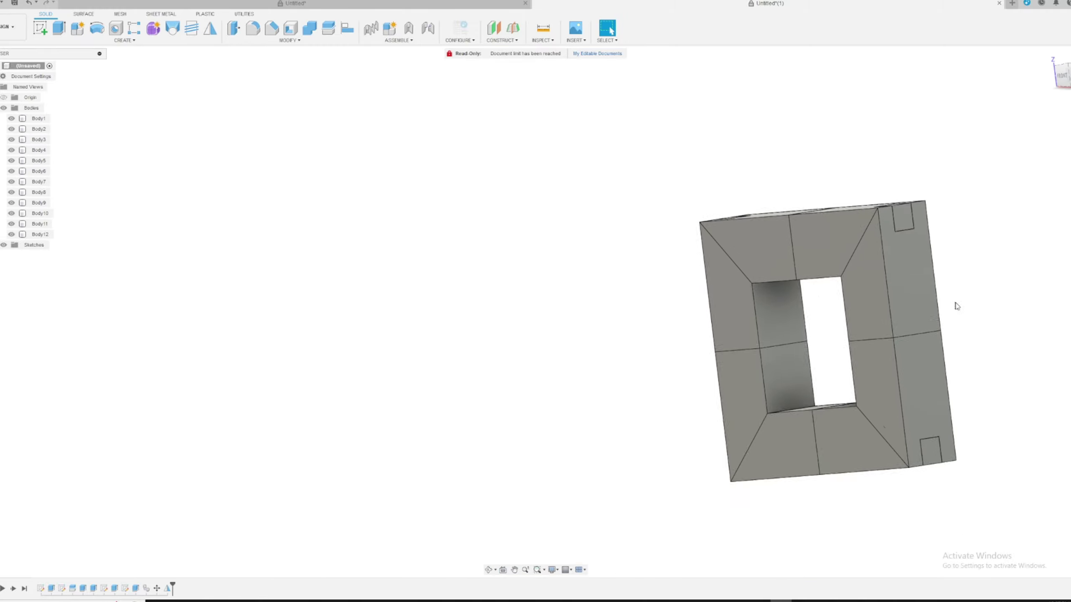
pyautogui.keyDown('shift'); pyautogui.moveTo(956, 304); pyautogui.dragTo(512, 270, button='middle'); pyautogui.keyUp('shift')
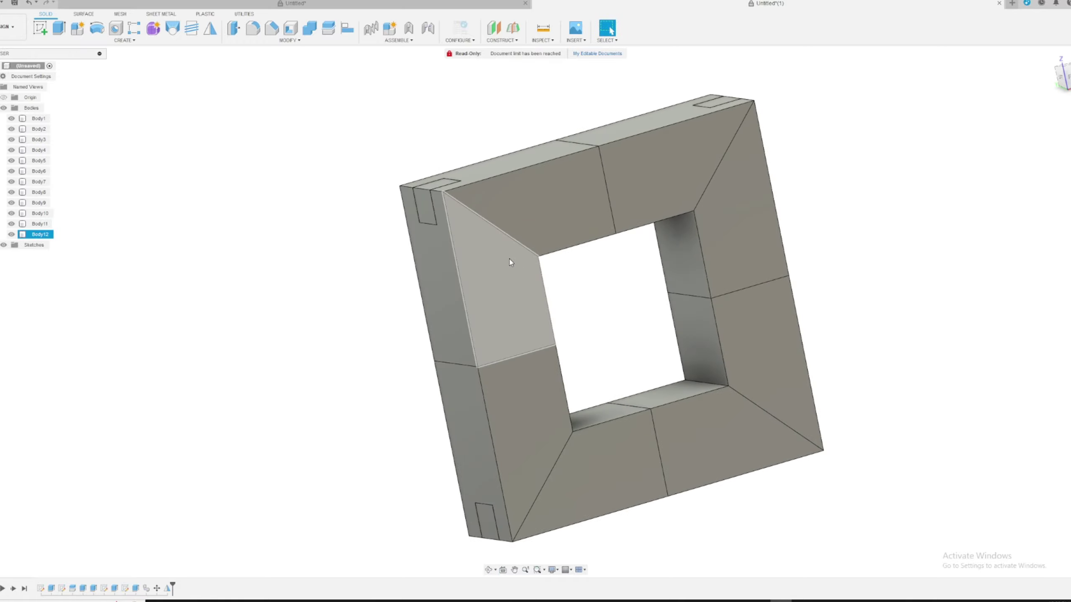
pyautogui.click(511, 262)
pyautogui.click(313, 270)
pyautogui.scroll(2, 479, 318)
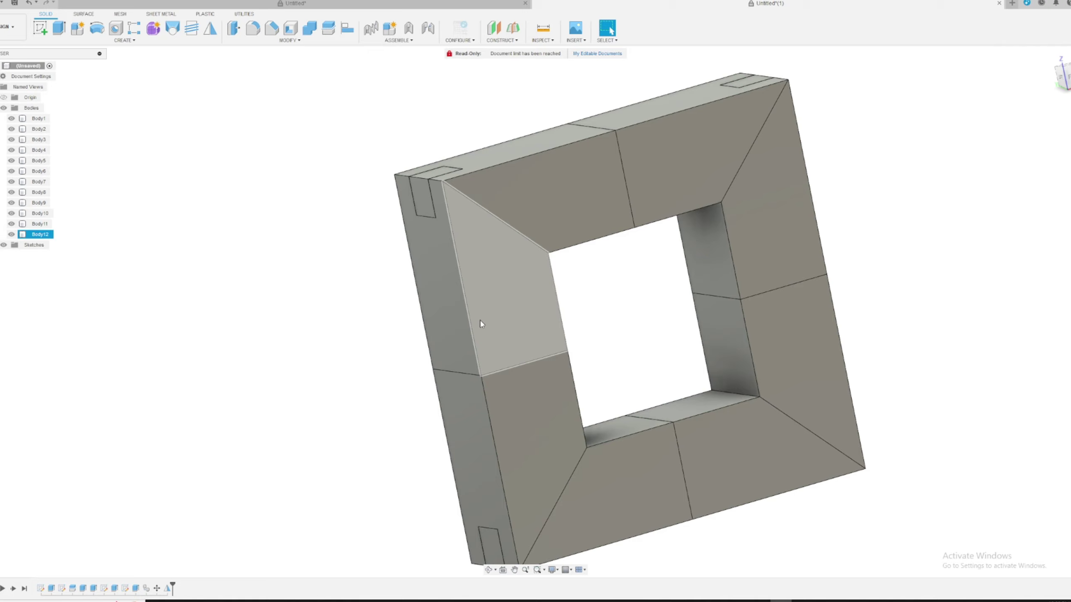
# Pick several inner and outer frame edges for a fillet, cancel it, and inspect the red frame.
pyautogui.press('f')
pyautogui.click(488, 402)
pyautogui.click(477, 350)
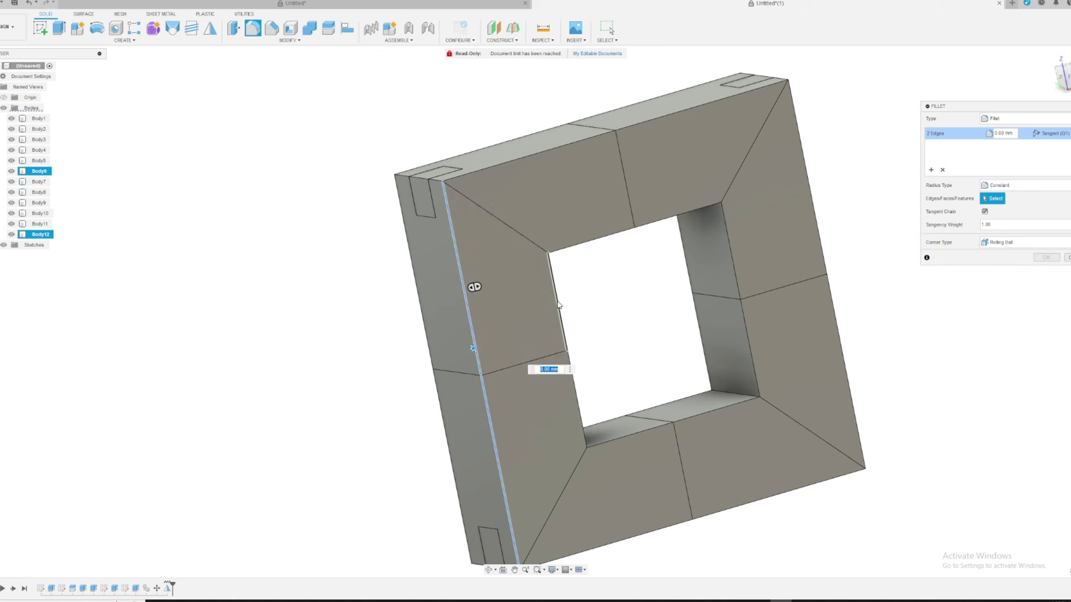
pyautogui.click(575, 386)
pyautogui.click(658, 426)
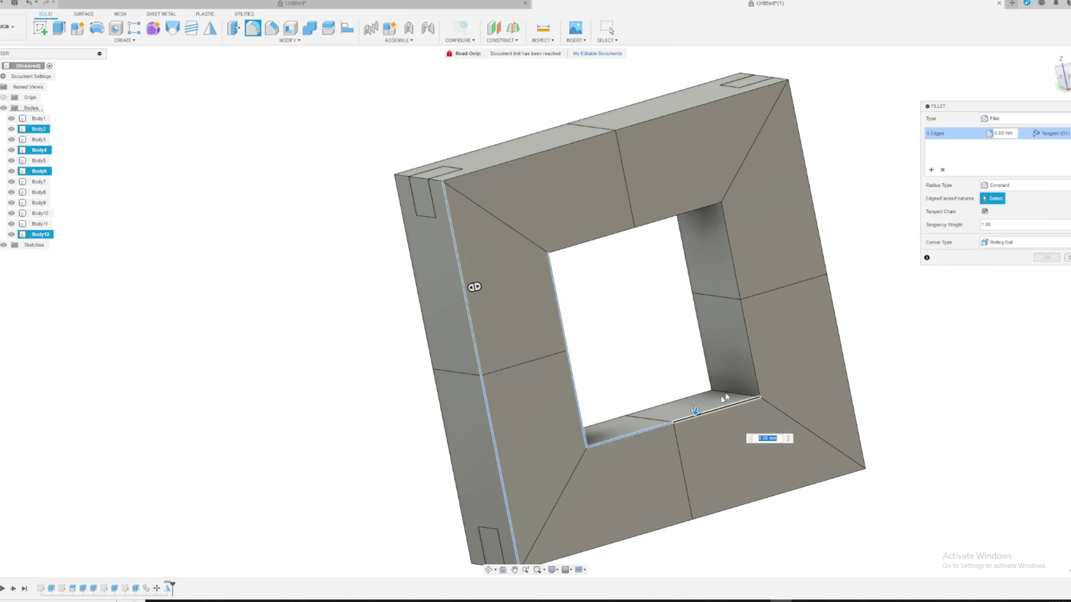
pyautogui.click(754, 364)
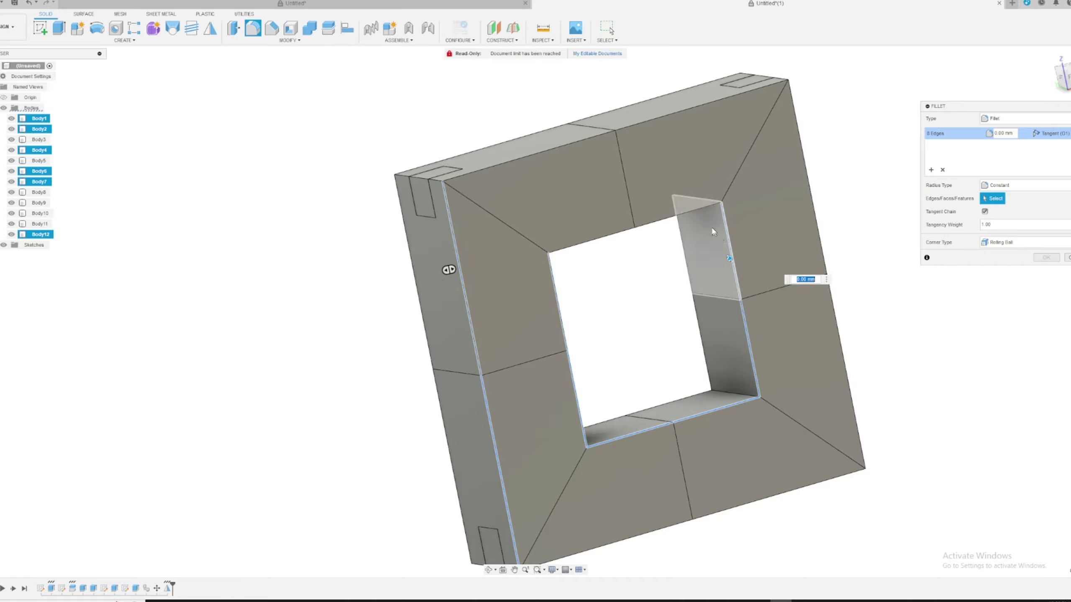
pyautogui.press('Escape')
pyautogui.keyDown('shift'); pyautogui.moveTo(680, 213); pyautogui.dragTo(520, 154, button='middle'); pyautogui.keyUp('shift')
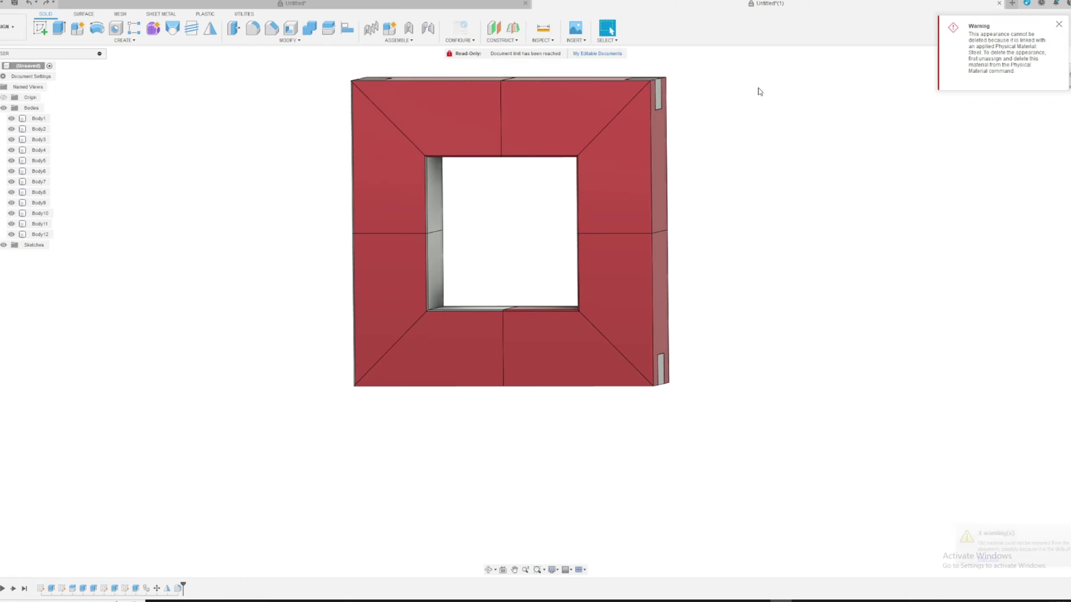
pyautogui.keyDown('shift'); pyautogui.moveTo(760, 91); pyautogui.dragTo(851, 125, button='middle'); pyautogui.keyUp('shift')
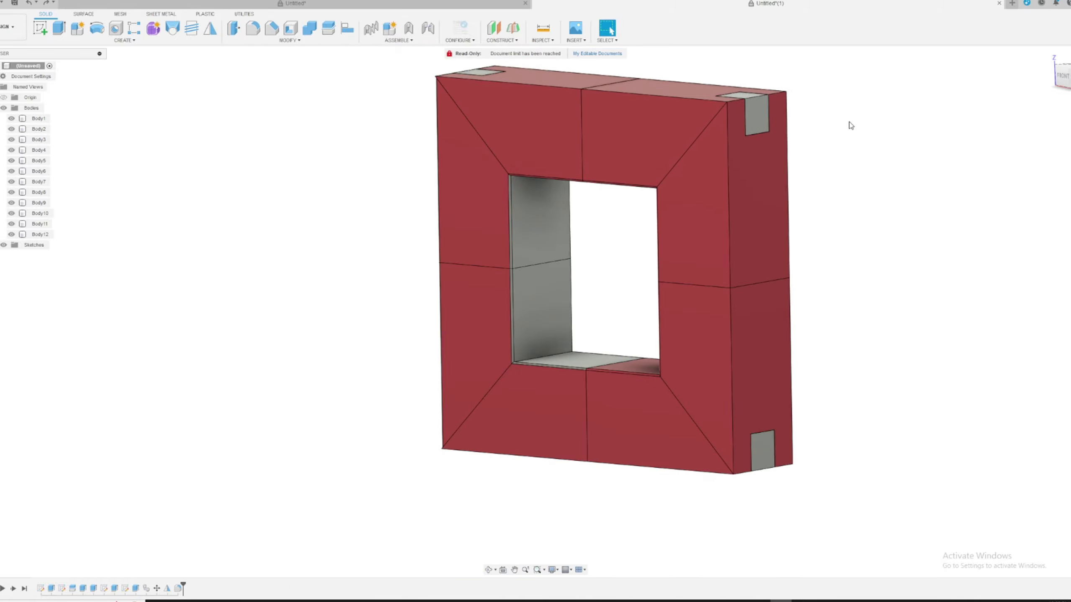
pyautogui.scroll(10, 765, 131)
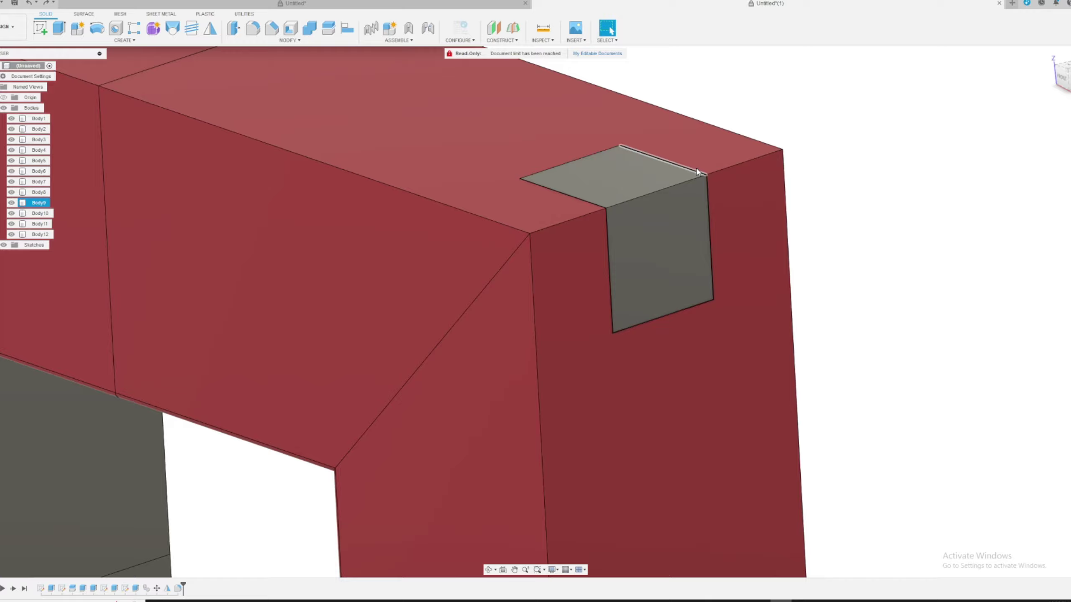
pyautogui.scroll(-10, 686, 171)
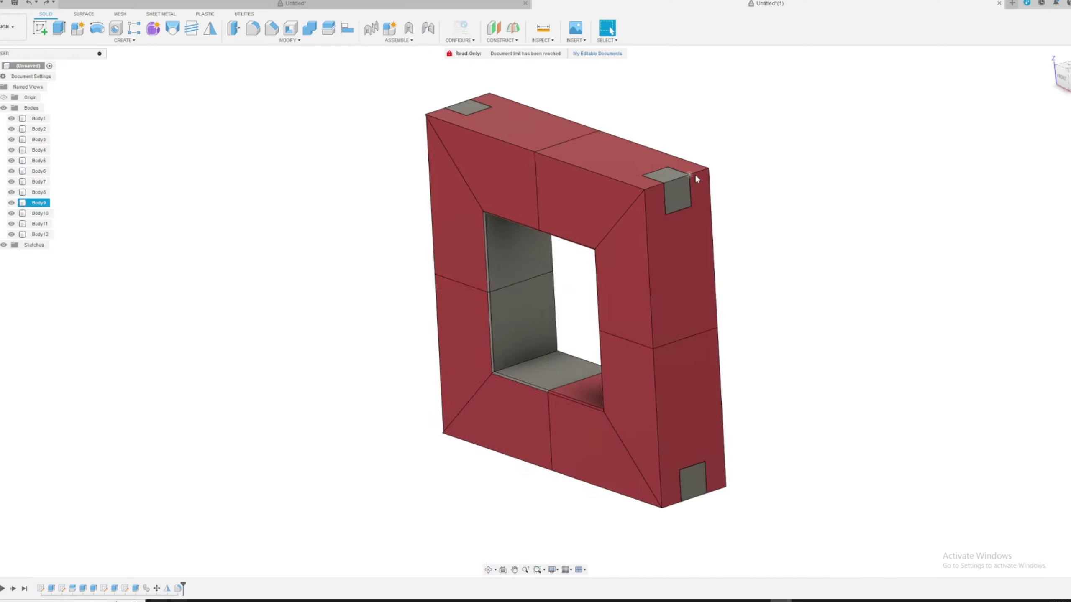
pyautogui.keyDown('shift'); pyautogui.moveTo(695, 179); pyautogui.dragTo(815, 162, button='middle'); pyautogui.keyUp('shift')
pyautogui.scroll(6, 817, 166)
pyautogui.scroll(-3, 839, 165)
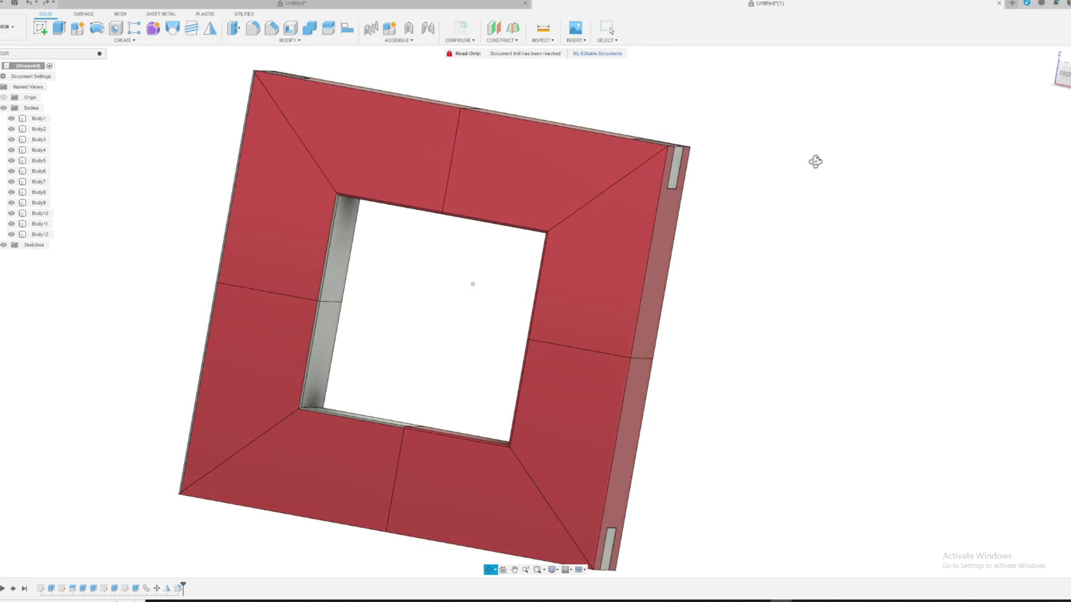